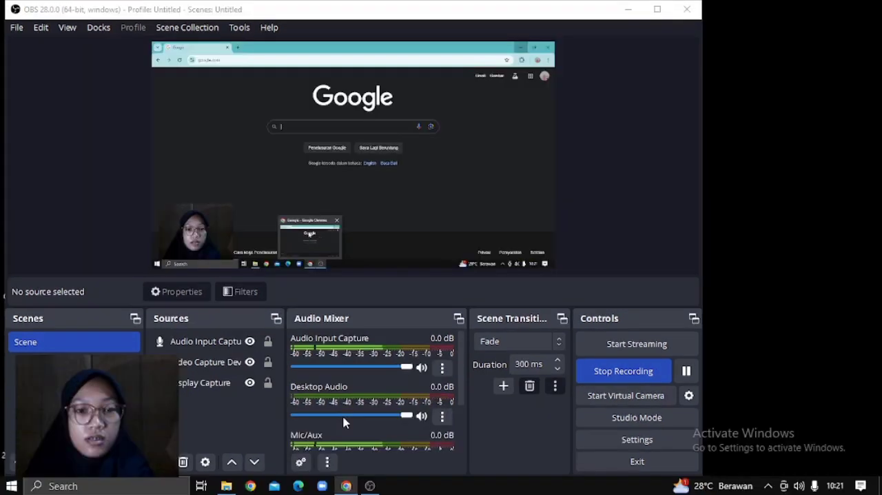
- Switch to Google Chrome and open the Wordwall website at wordwall.net/id through a Google search
click(345, 423)
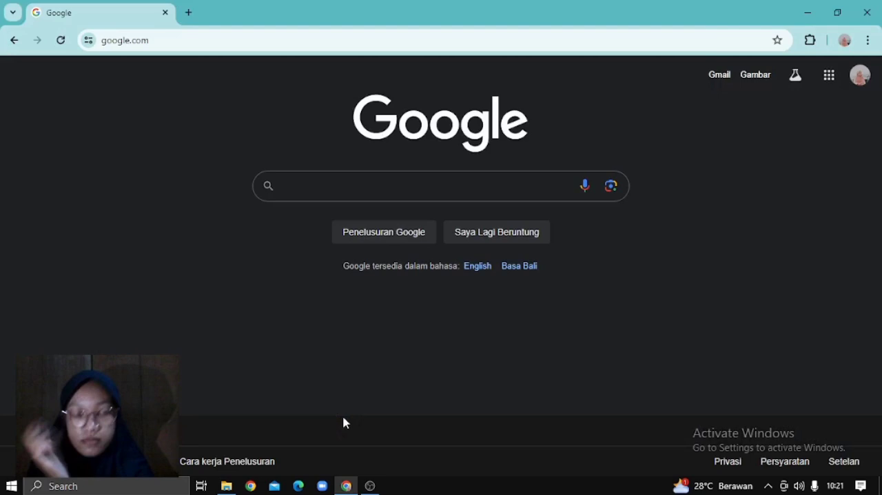
text(wor)
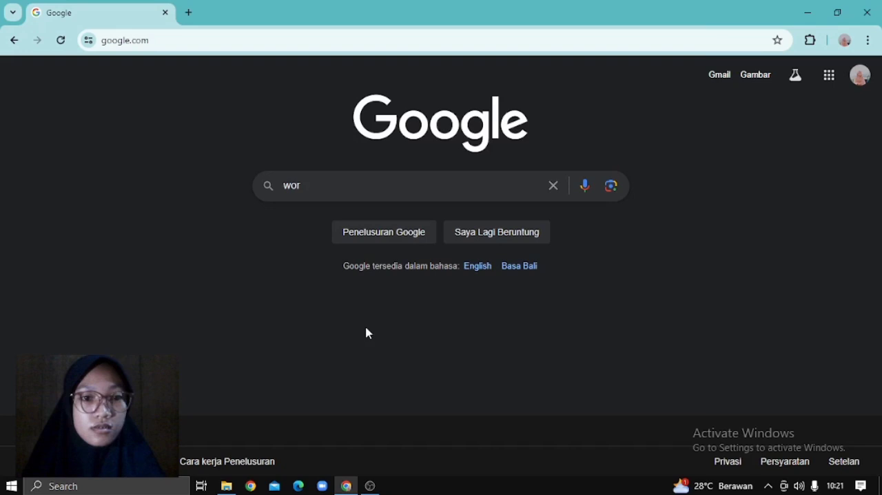
click(322, 219)
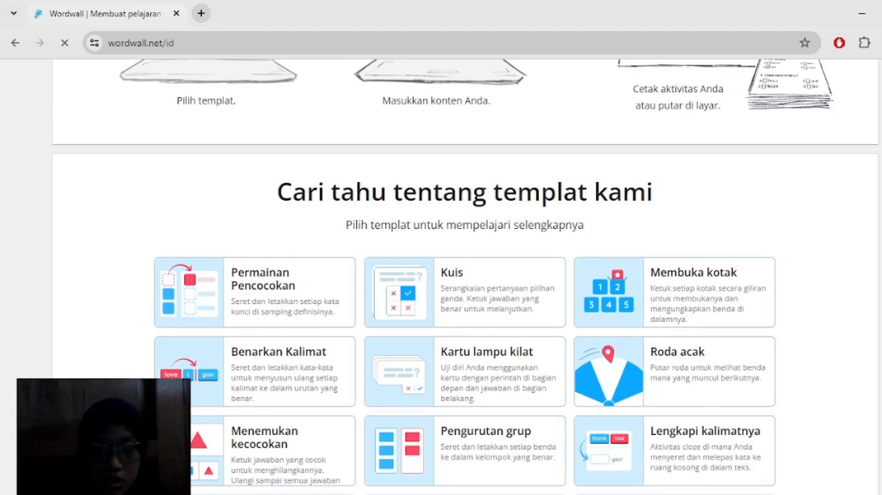
- Open the Basic account sign-up form from the Wordwall home page and review its fields
scroll(466, 275, up, 9)
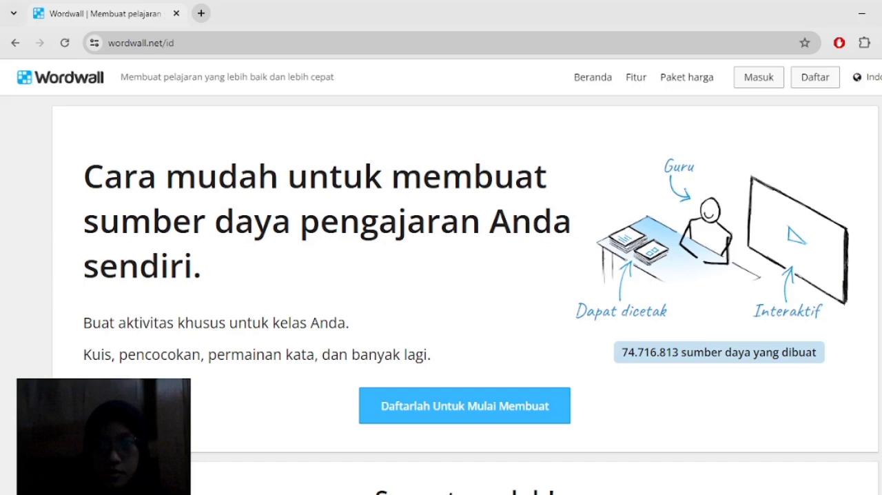
key(F5)
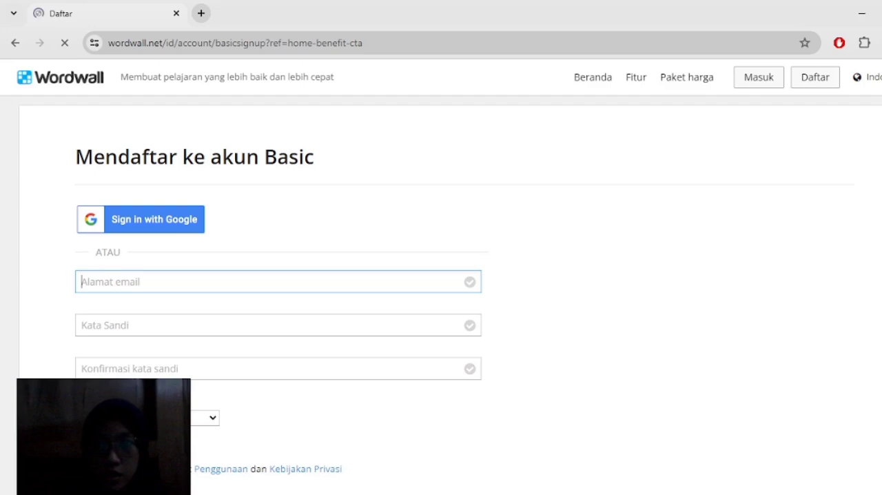
scroll(441, 275, down, 2)
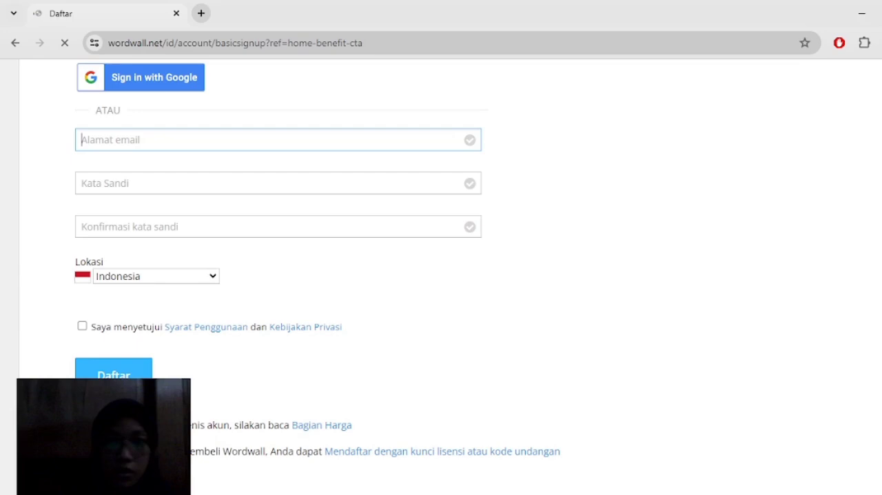
scroll(442, 276, up, 1)
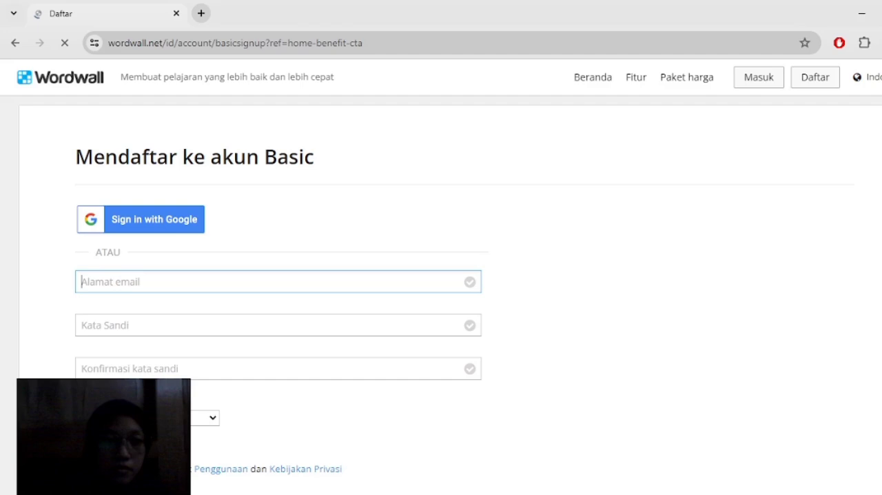
- Sign up to Wordwall with the existing Google account and approve sharing its profile data
click(117, 221)
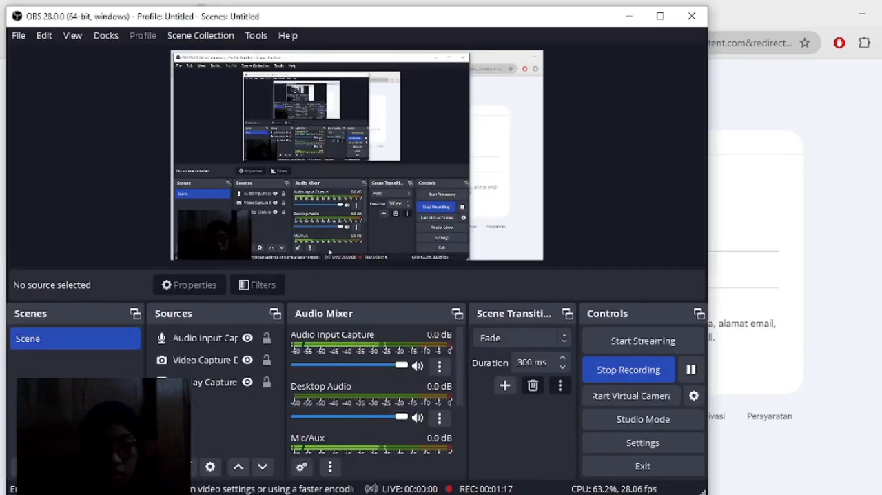
click(268, 486)
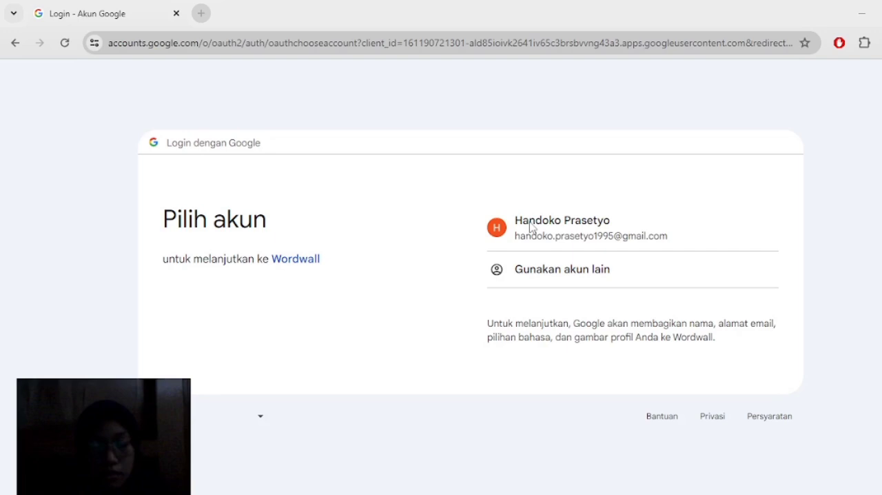
click(564, 226)
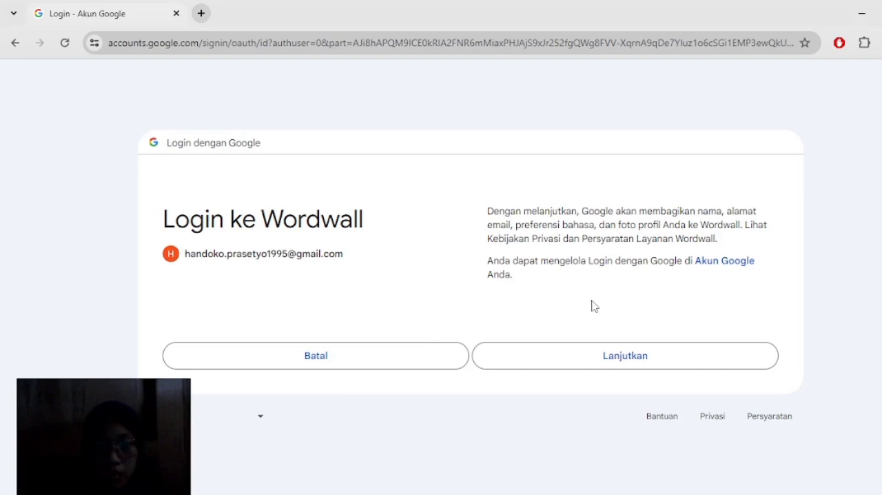
click(637, 361)
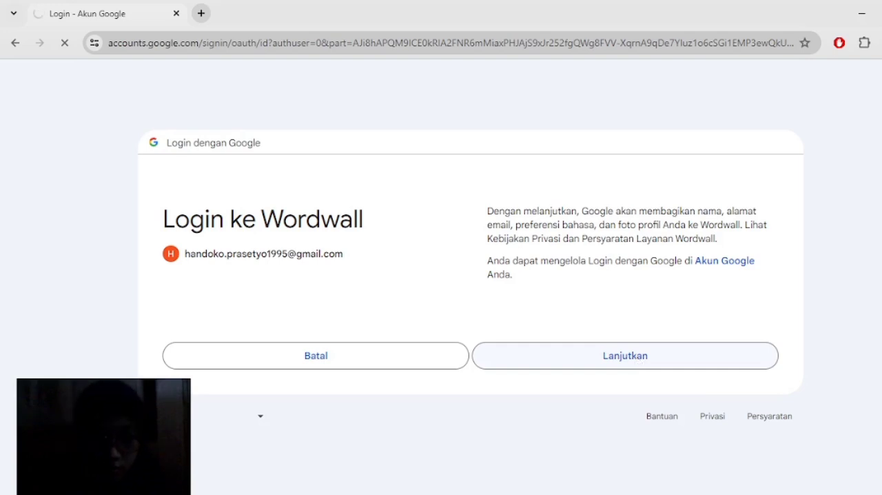
mouse_move(369, 494)
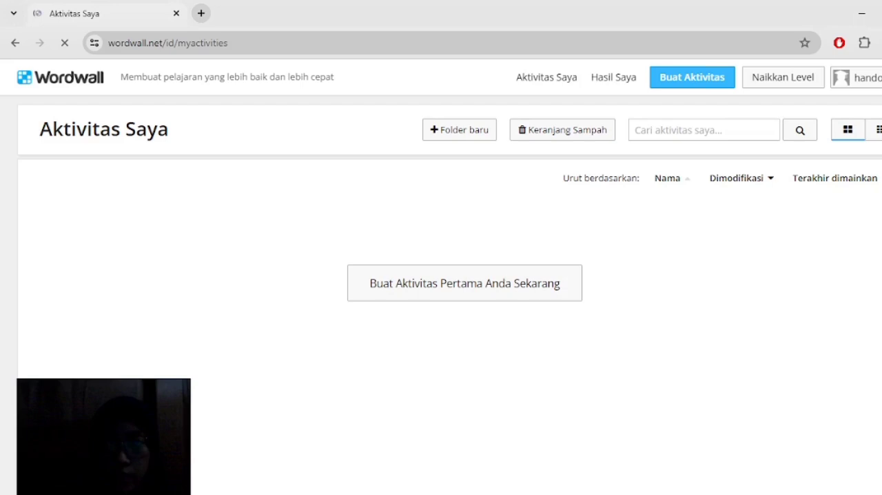
- Let the unresponsive Aktivitas Saya page recover and start creating the first activity
scroll(450, 276, down, 2)
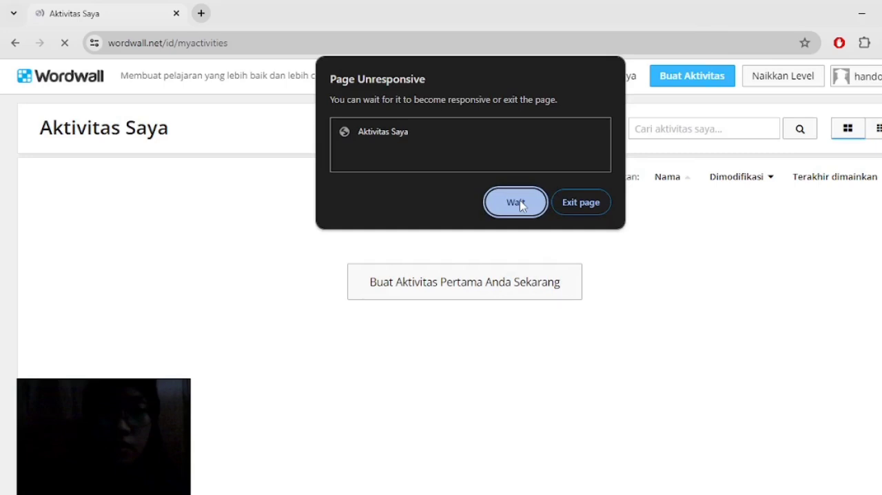
click(519, 203)
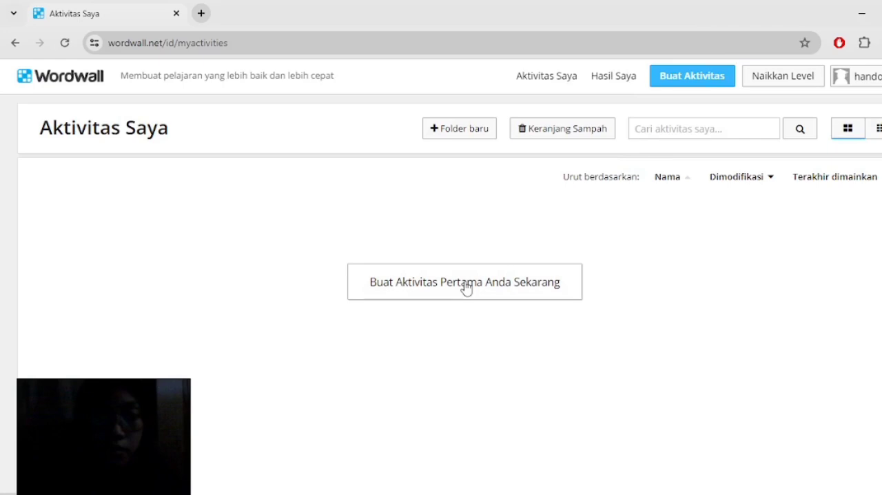
click(466, 288)
click(466, 288)
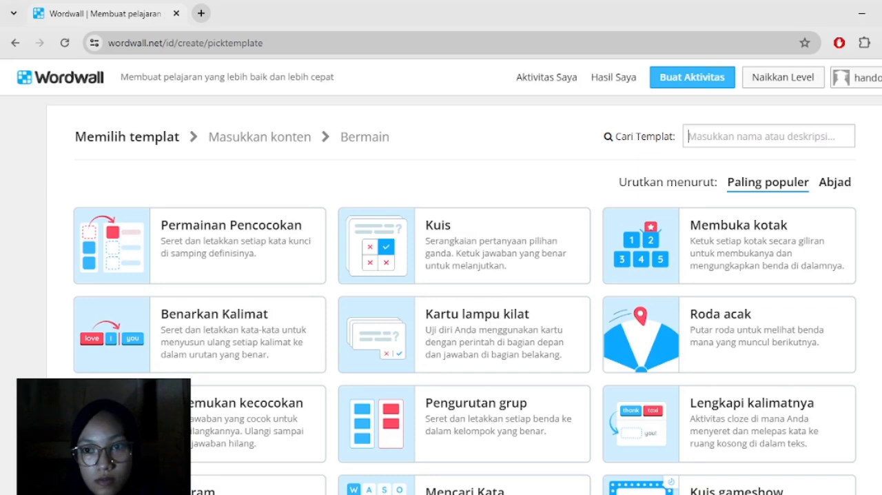
- Browse the available activity templates and choose the Kuis template
scroll(441, 276, down, 2)
scroll(441, 276, down, 1)
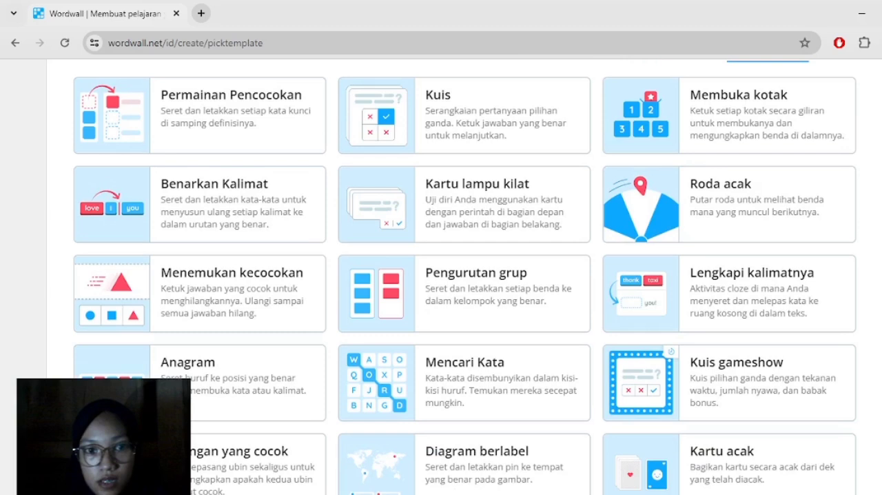
scroll(442, 276, down, 3)
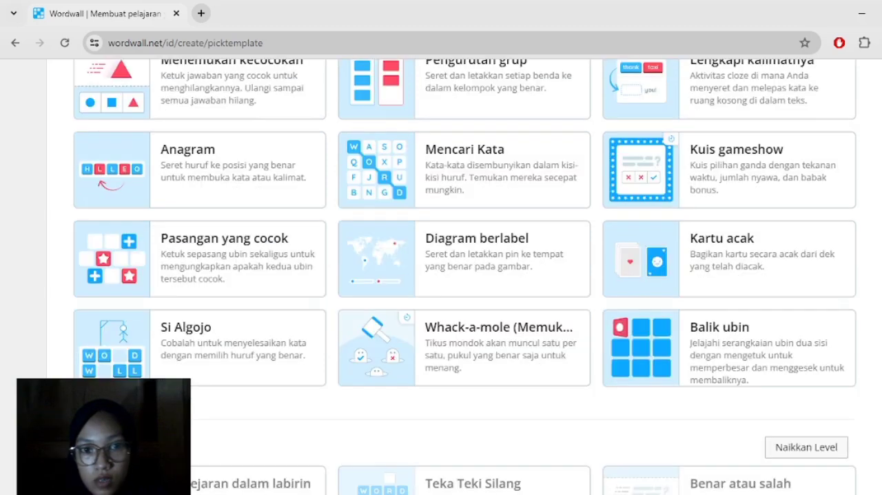
scroll(442, 276, down, 3)
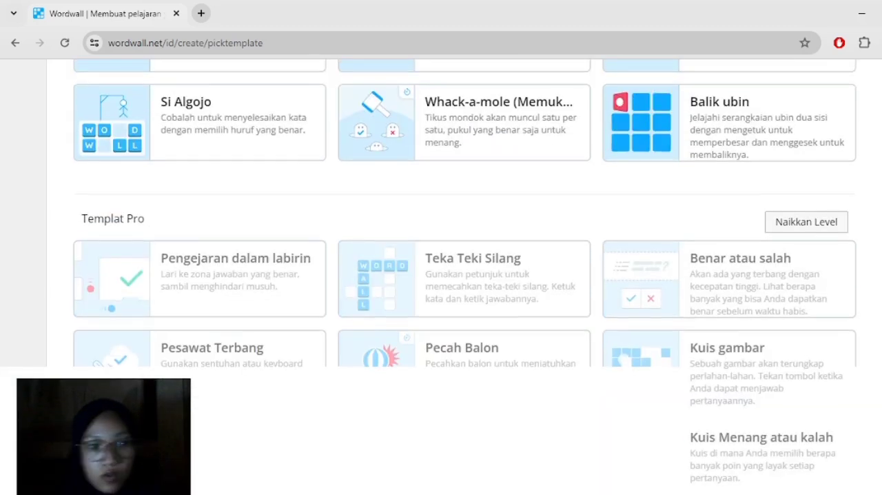
scroll(441, 276, down, 1)
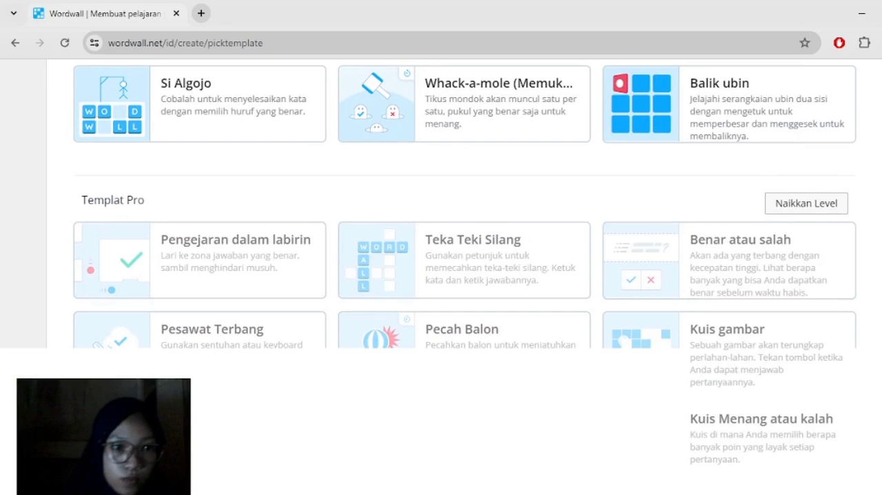
scroll(236, 196, up, 5)
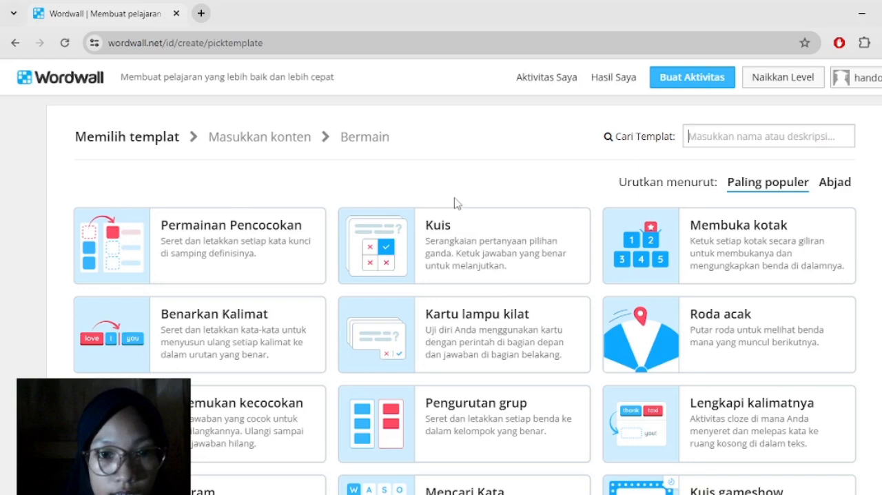
click(457, 237)
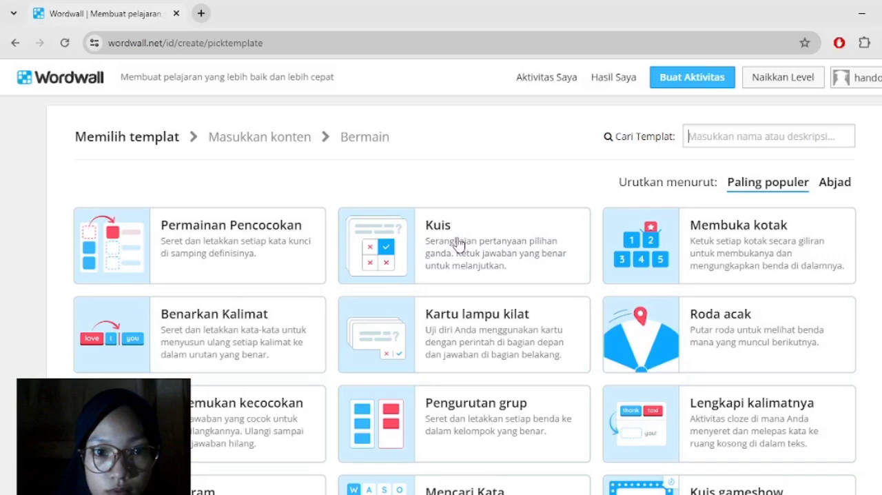
click(455, 241)
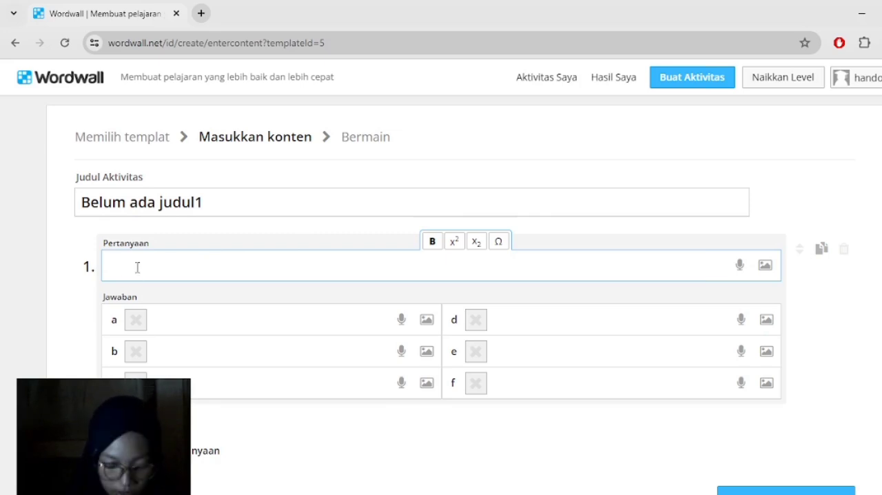
text(Apa)
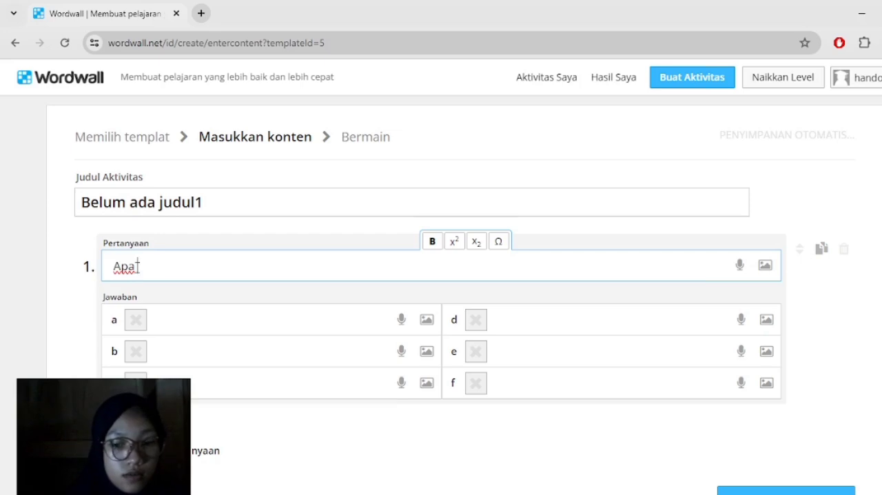
key(BackSpace)
key(BackSpace)
key(BackSpace)
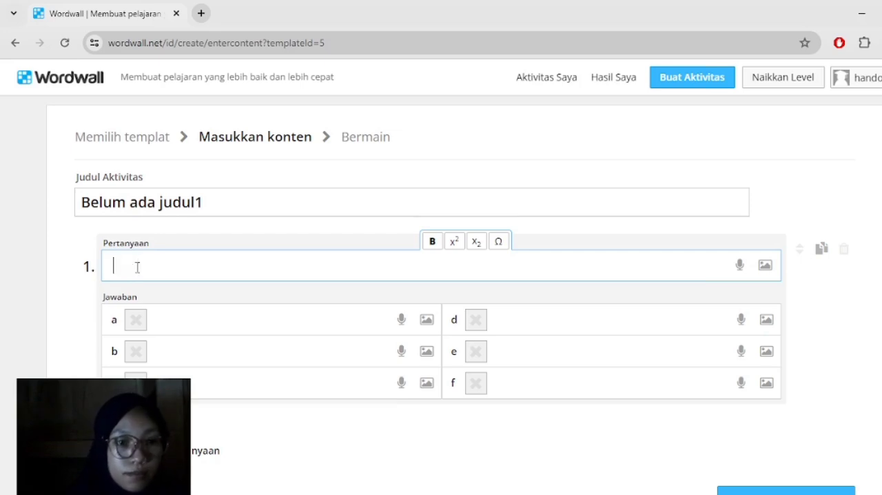
- Enter "Hewan apa yang memakan tumbuhan?" as the text of question 1
text(H)
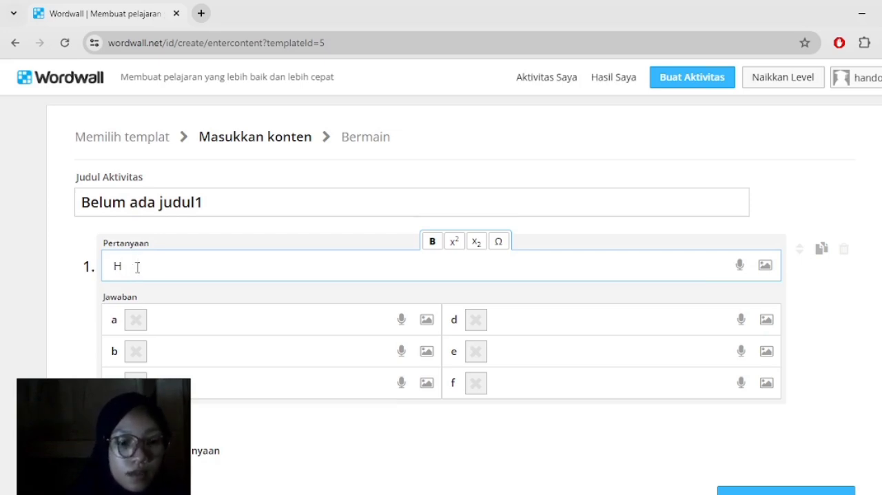
text(ewan)
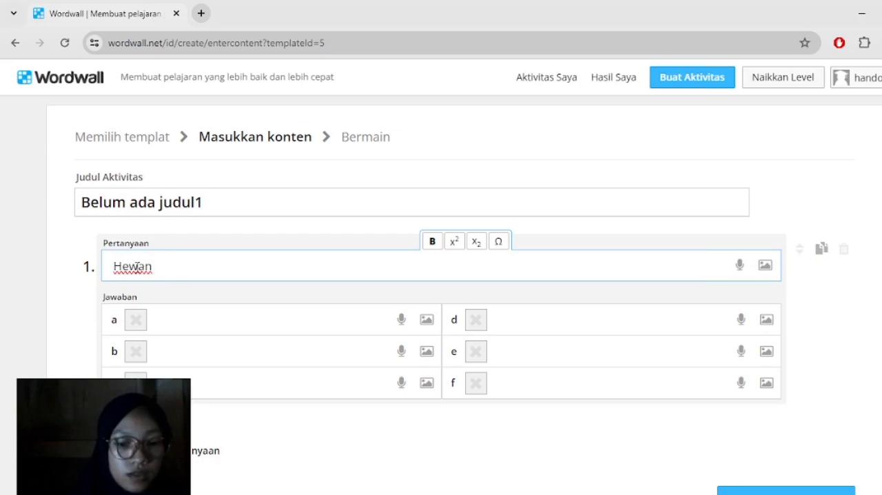
text( apa )
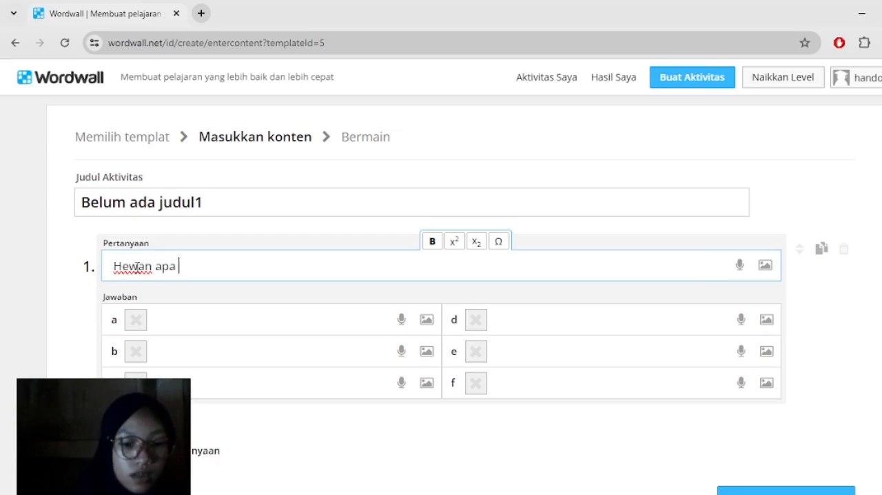
text(yang me)
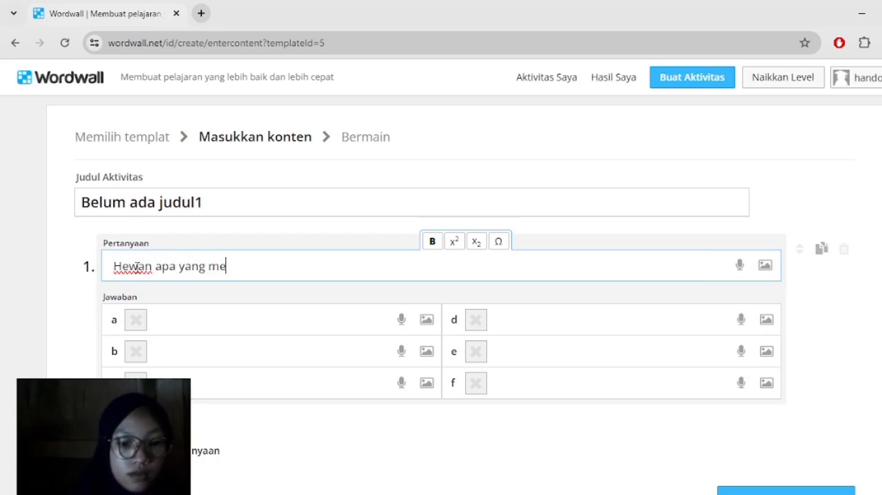
text(makan tum)
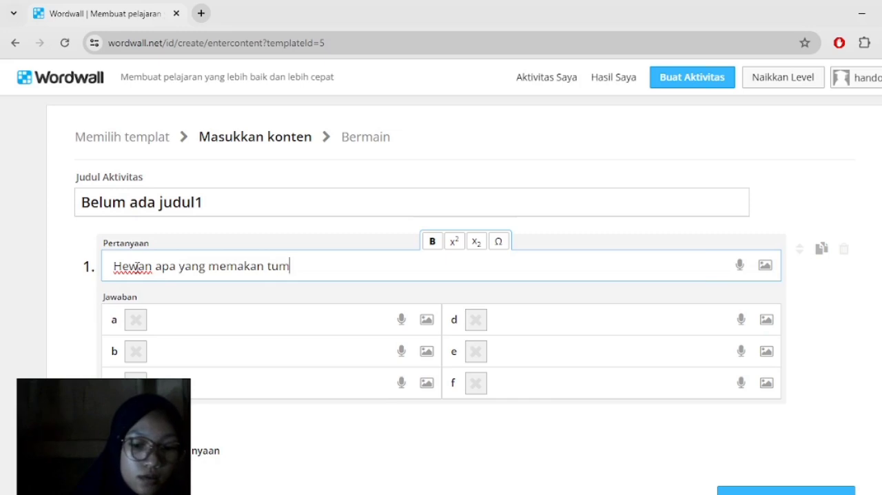
text(buhan)
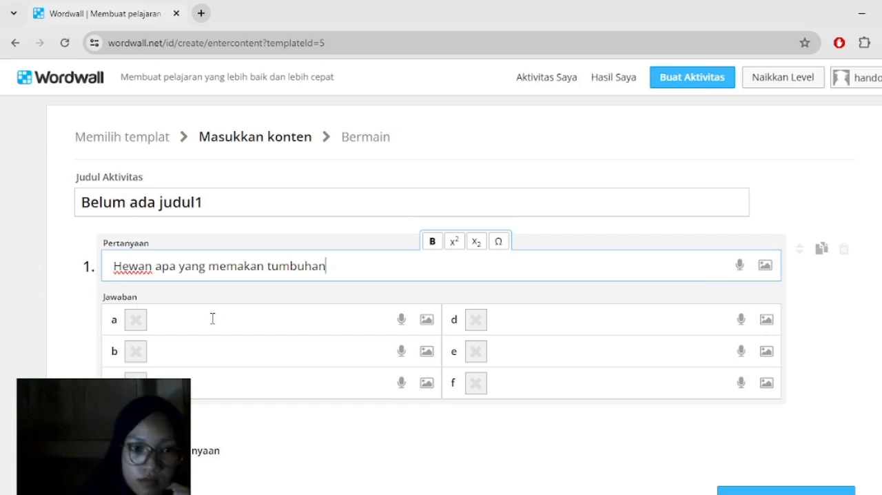
text(?)
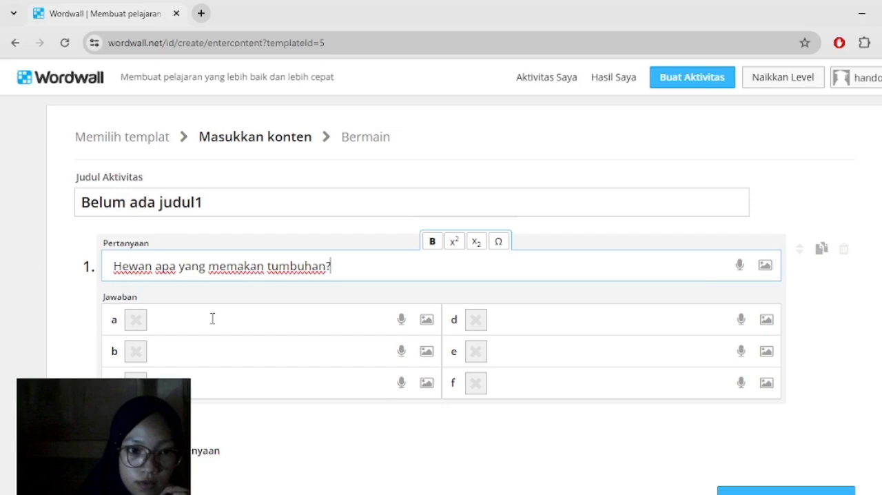
- Fill in question 1's answers a to c as singa, harimau and kambing, and mark kambing as correct
click(212, 318)
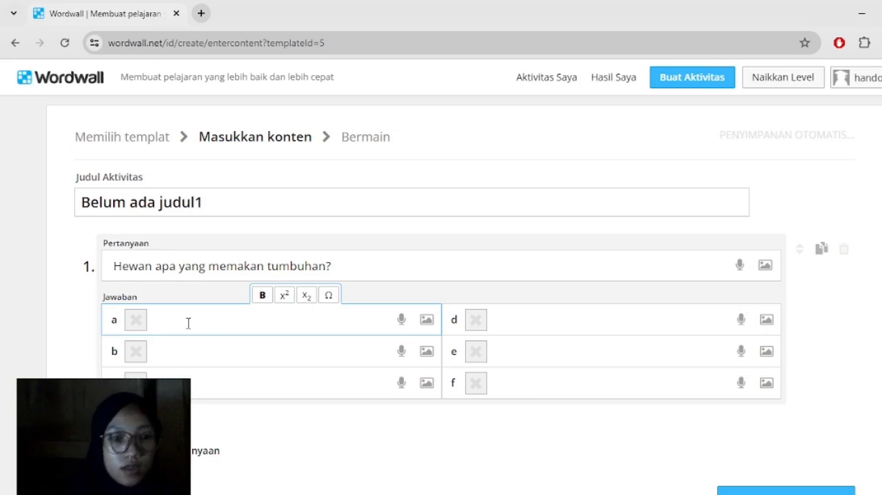
text(singa)
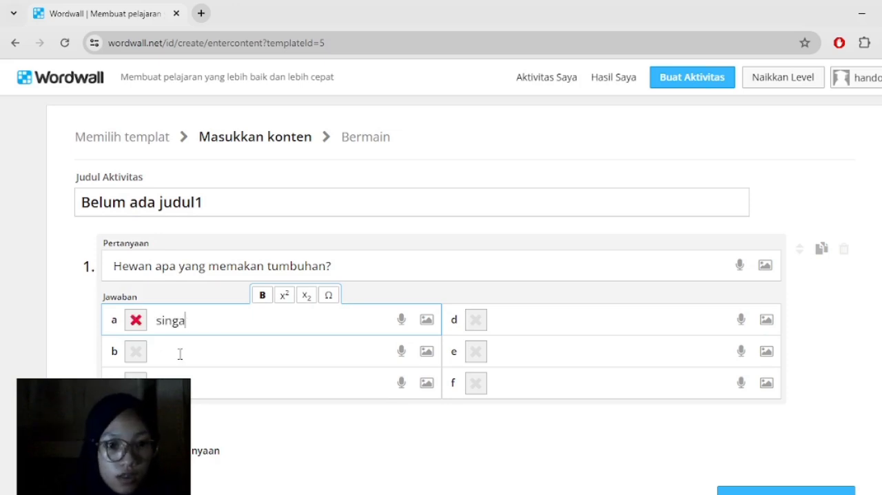
click(180, 353)
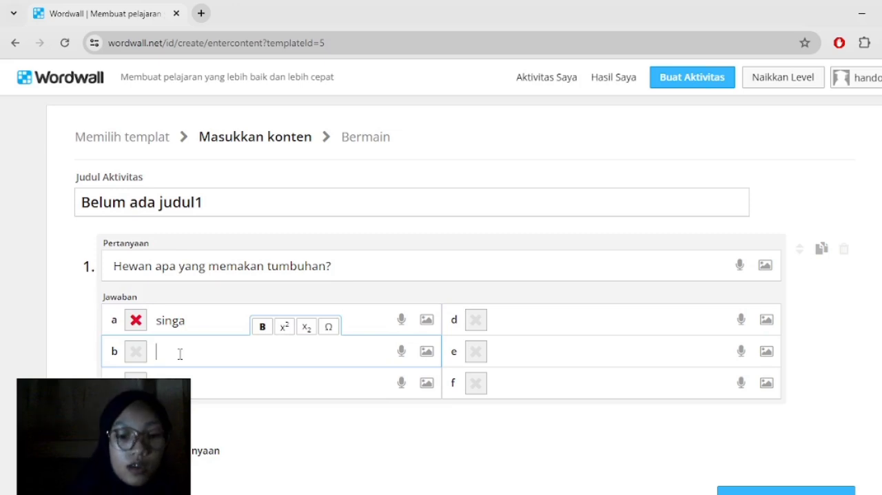
text(harimau)
click(179, 384)
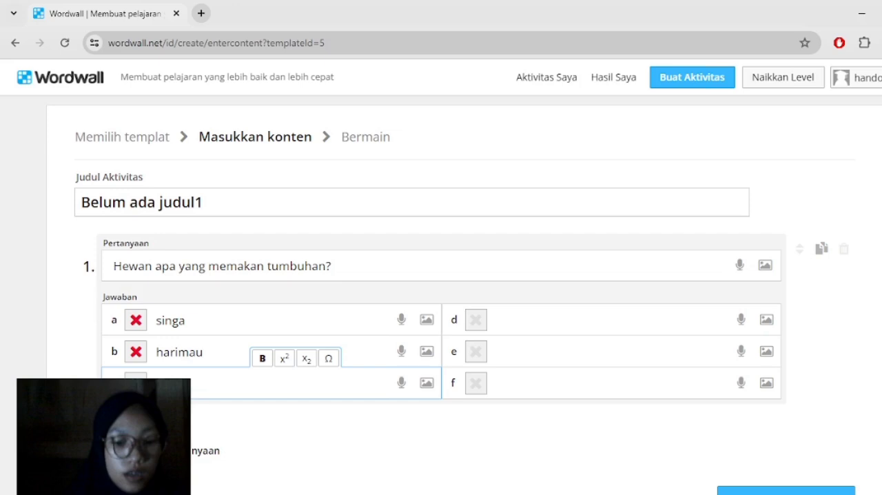
text(ng)
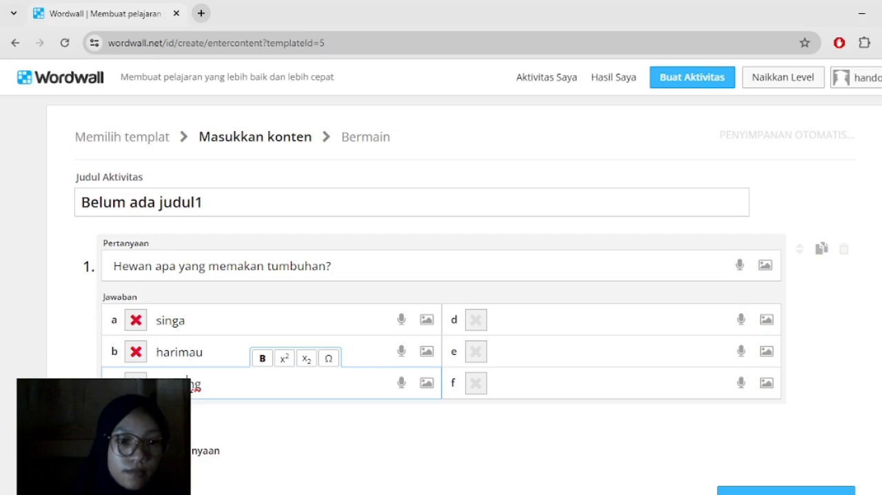
text(i)
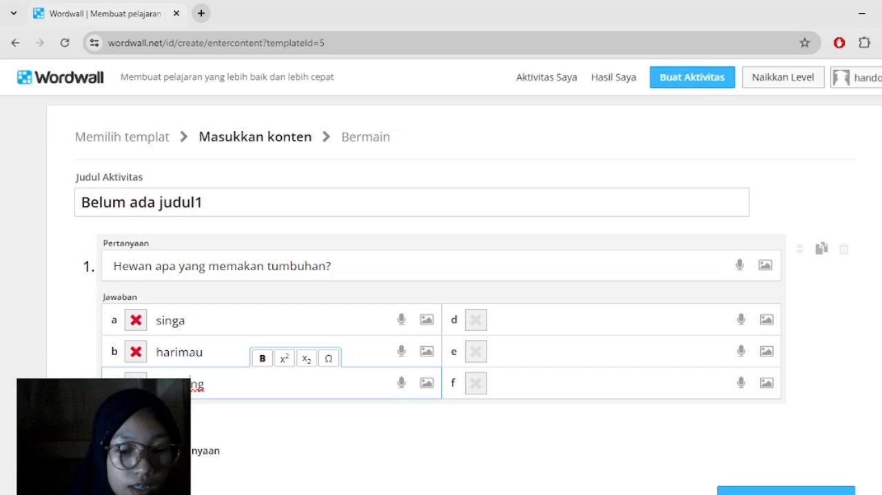
click(136, 383)
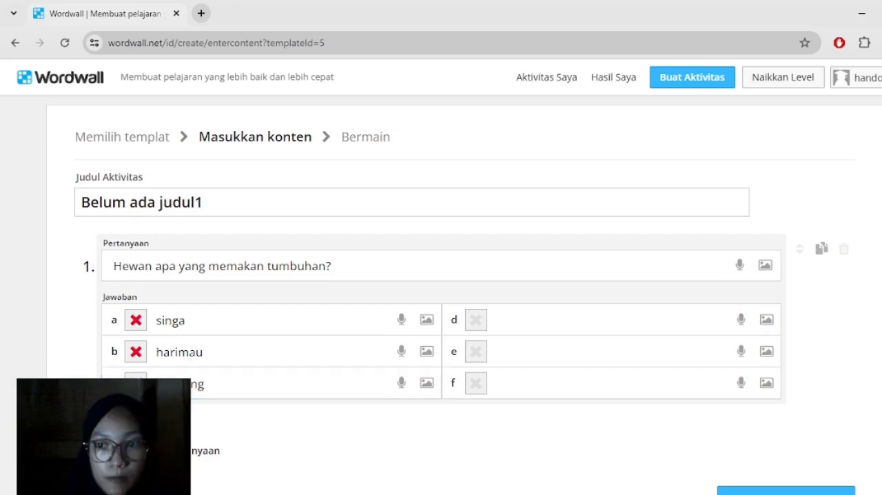
- Add question 2 with the text "Mata digunakan untuk...."
scroll(64, 372, down, 1)
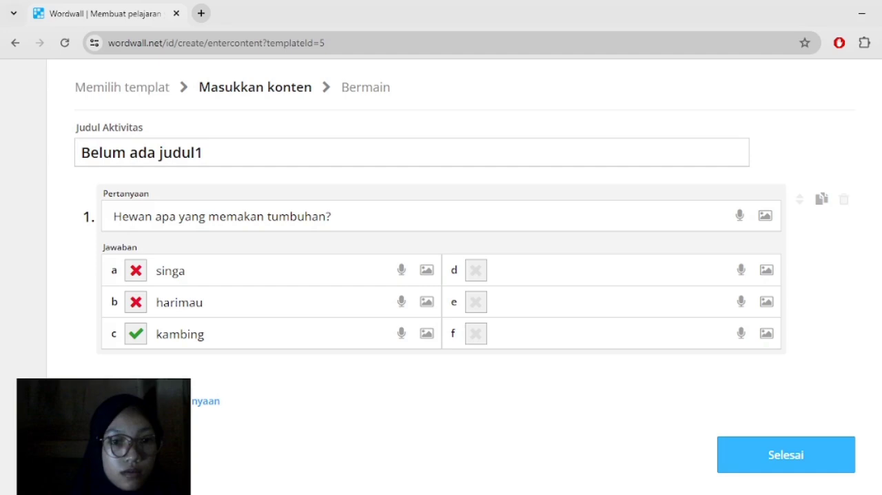
click(160, 401)
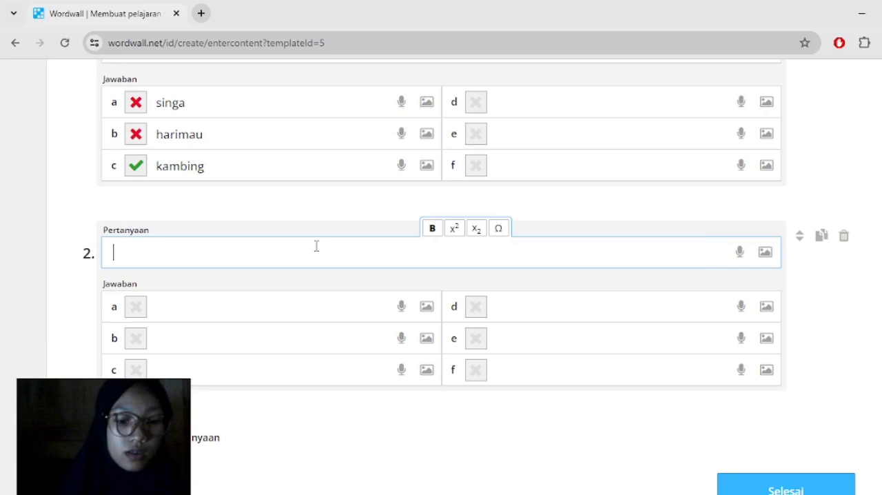
text(Mata )
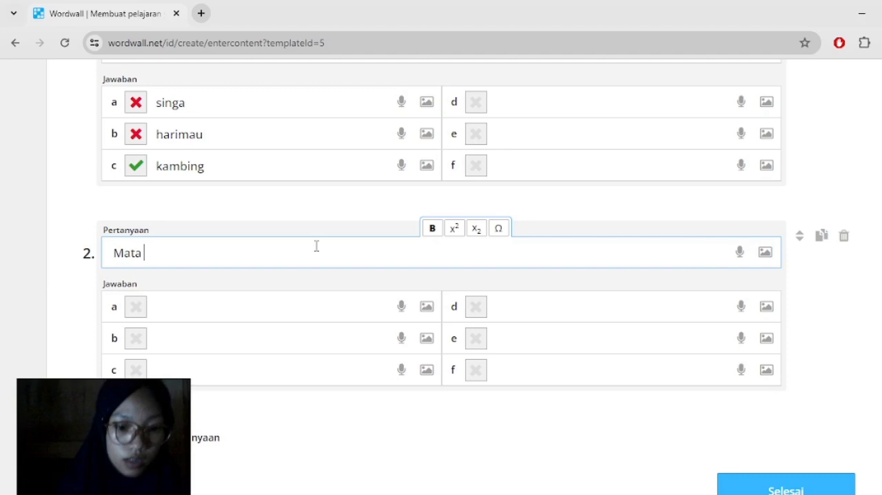
text(digunakan un)
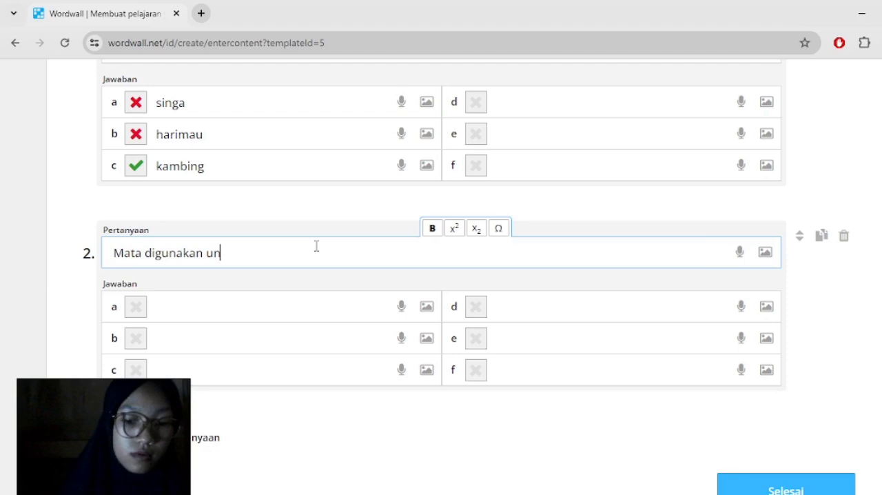
text(tuk)
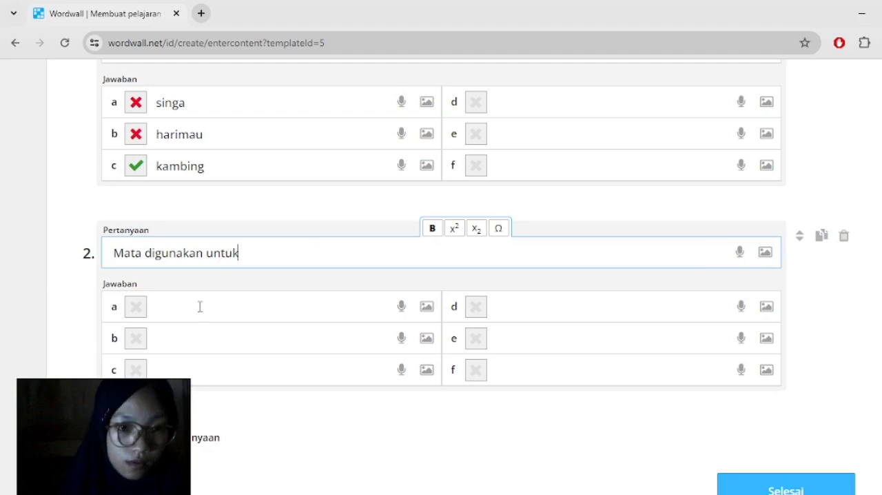
text(....)
- Fill in question 2's answers a to c as mendengar, melihat and berjalan, and mark melihat as correct
click(200, 307)
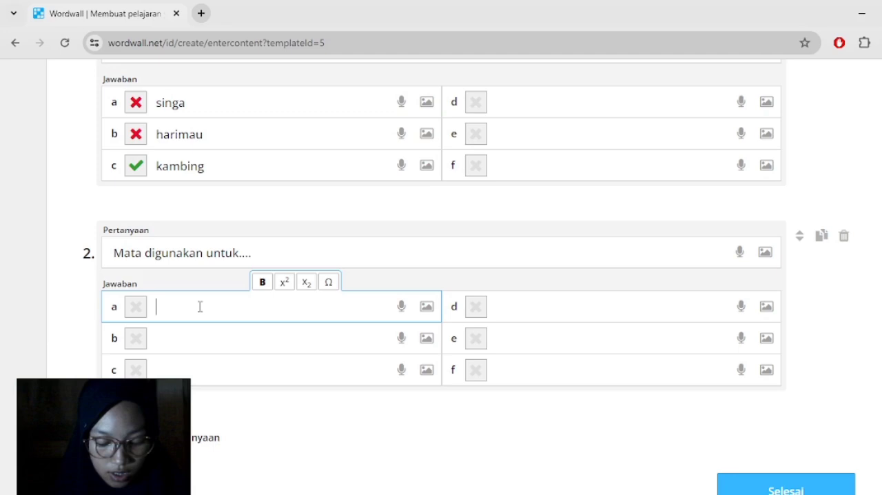
text(me)
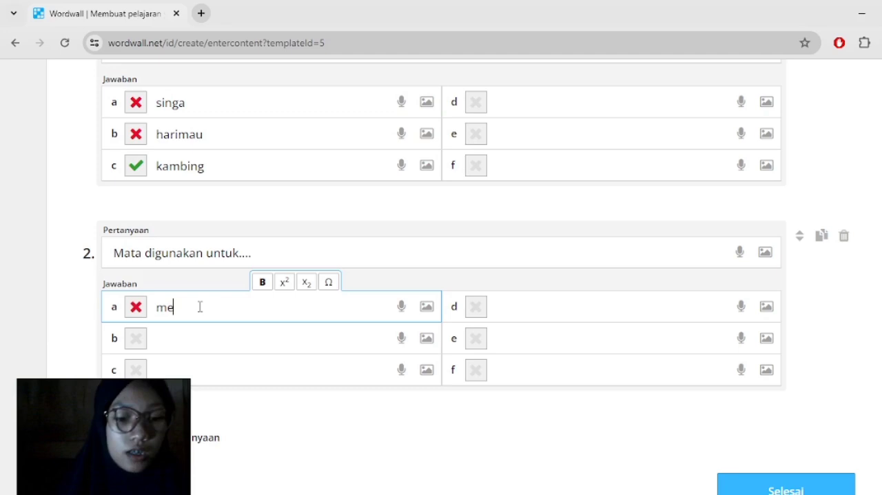
text(ndengar)
click(209, 339)
text(melih)
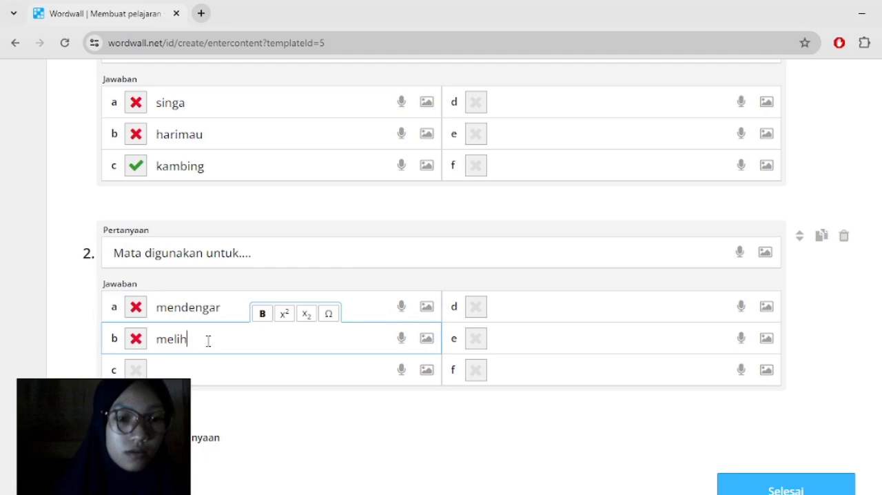
text(at)
click(190, 364)
text(b)
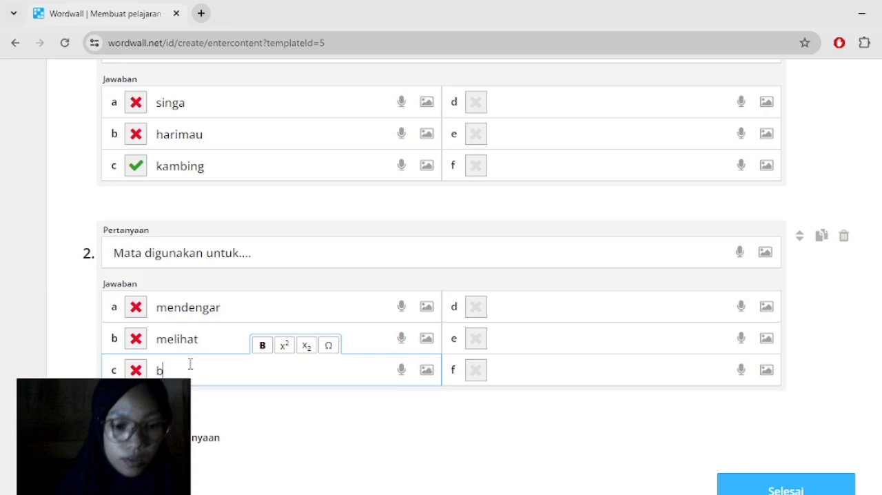
text(erjalan)
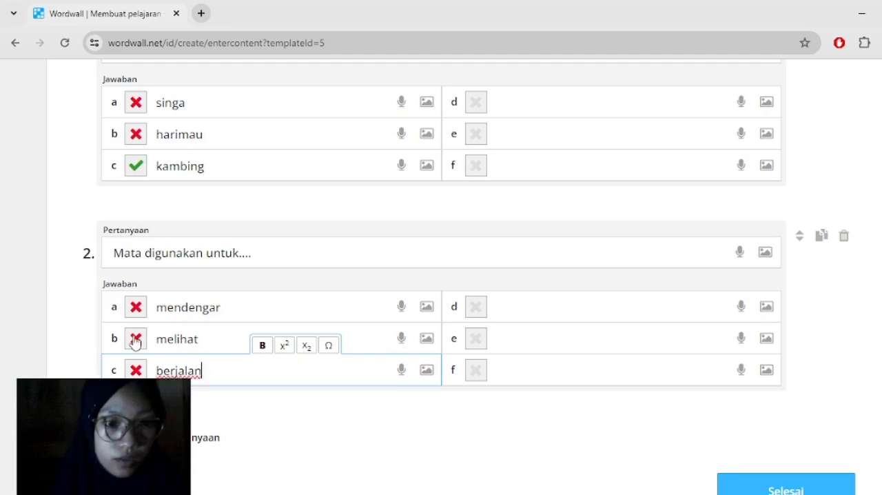
click(135, 340)
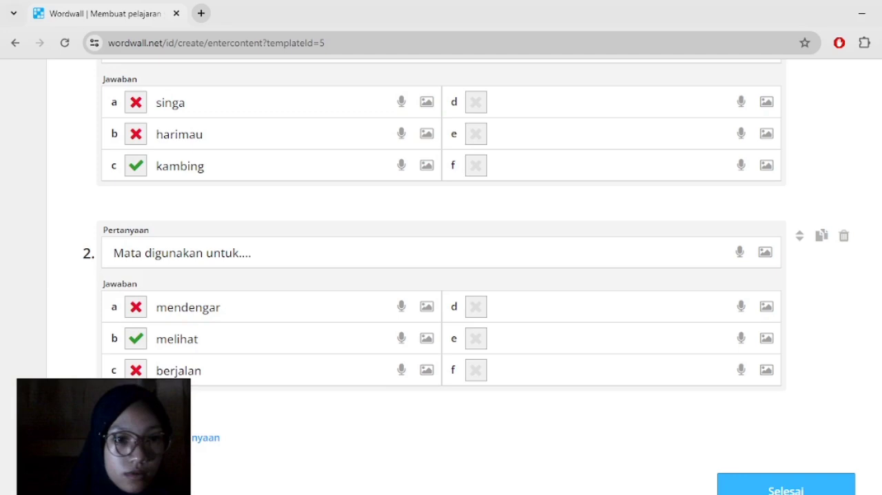
- Add question 3 with the text "Kita berjalan dengan menggunakan...."
click(177, 437)
click(177, 261)
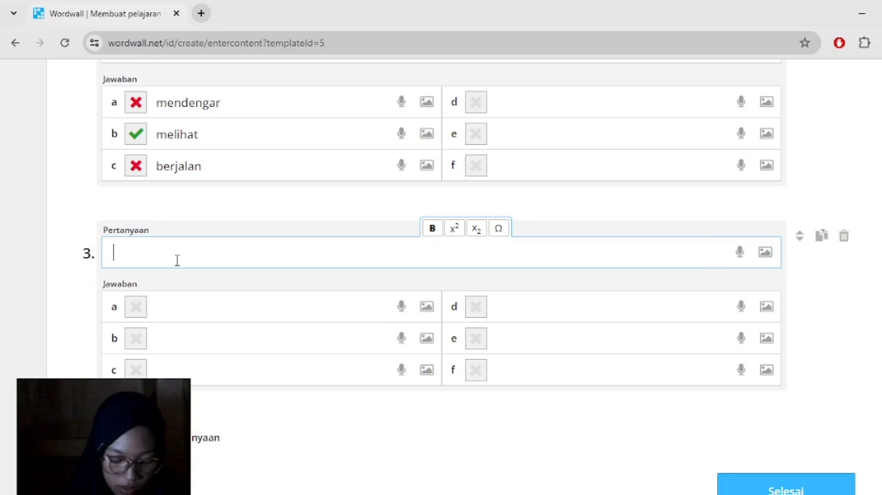
text(Kita)
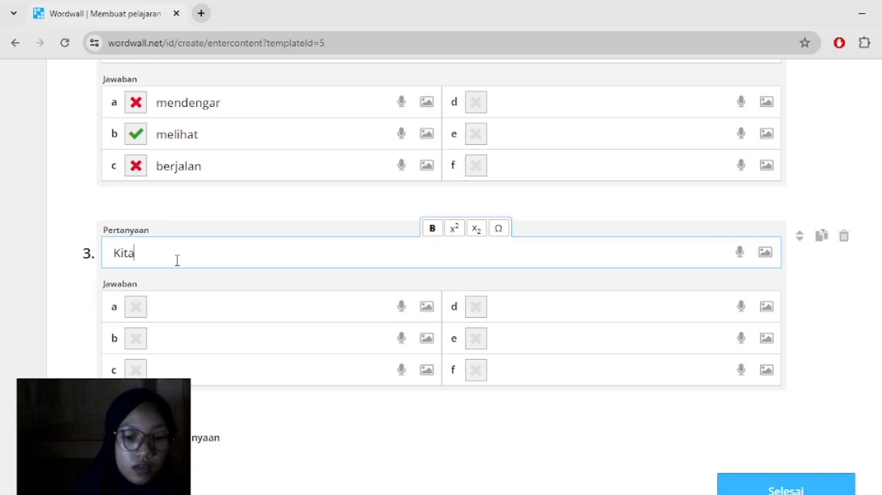
text(berjalan dengan meng)
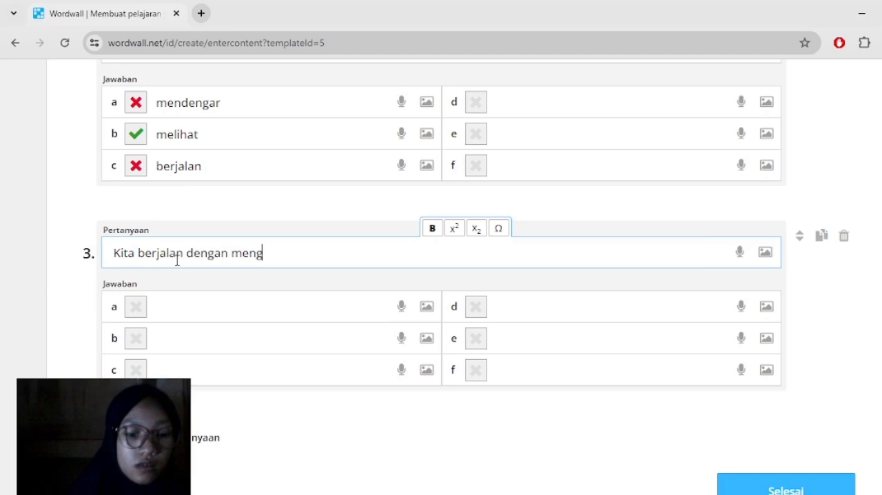
text(gunakan)
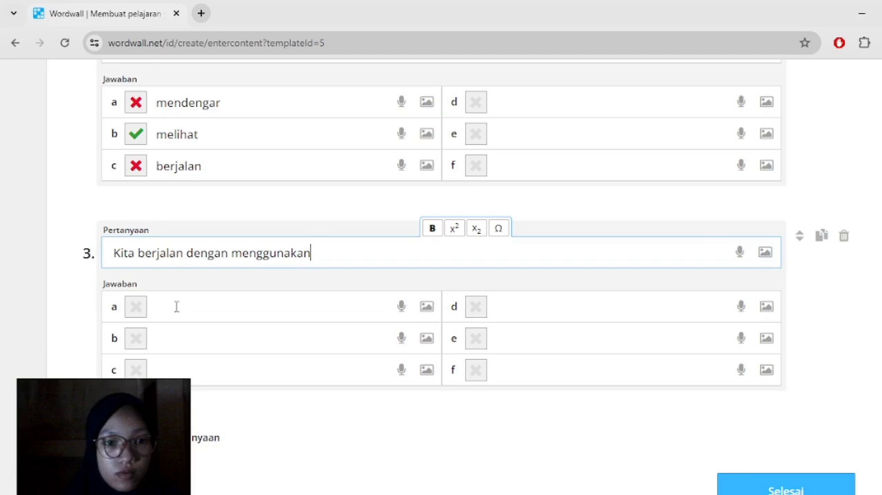
text(....)
- Fill in question 3's answers a to c as kaki, telinga and hidung, and mark kaki as correct
click(176, 307)
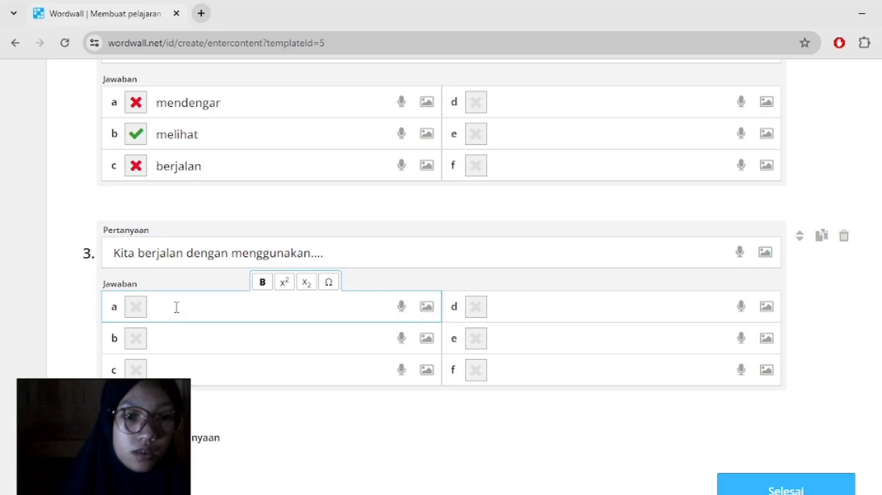
text(kaki)
click(179, 342)
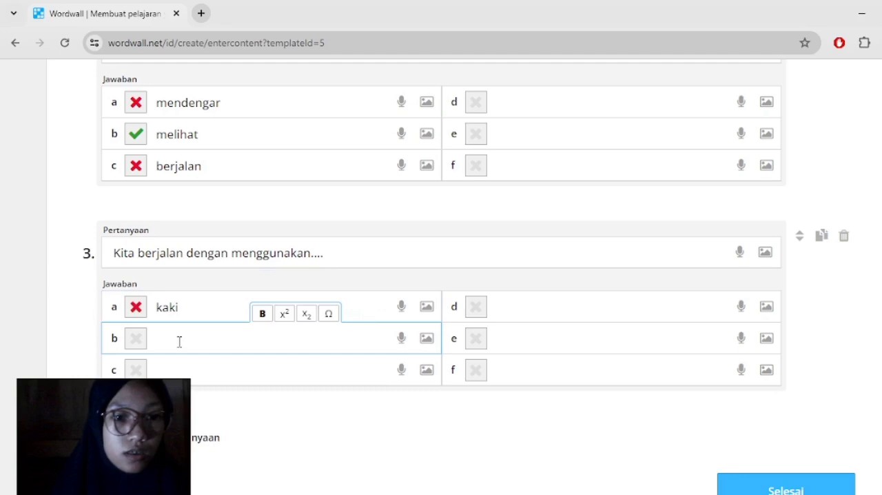
text(telinga)
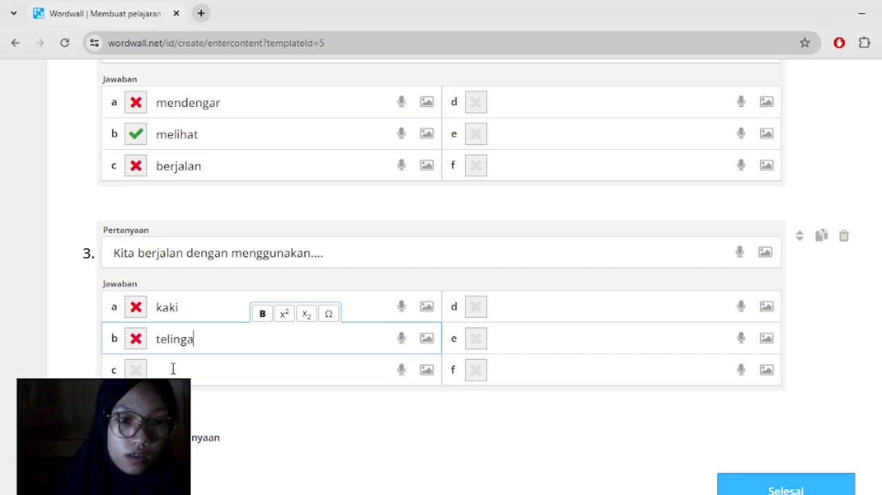
click(173, 369)
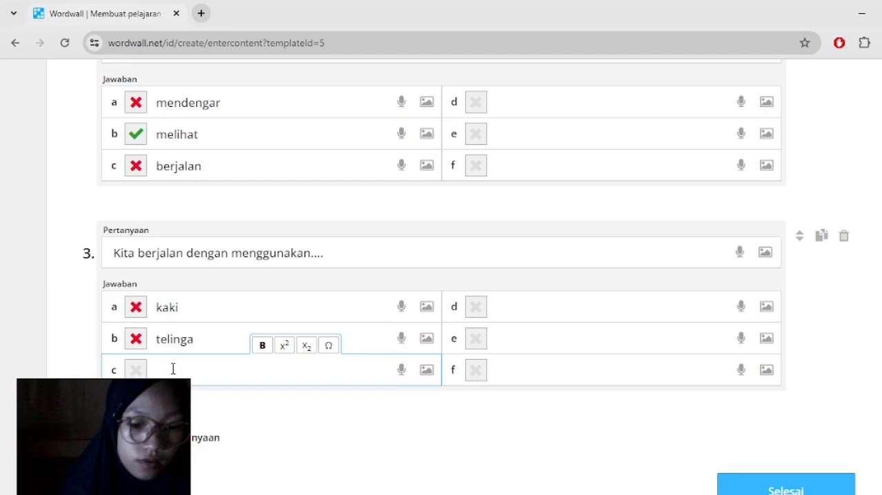
text(hidung)
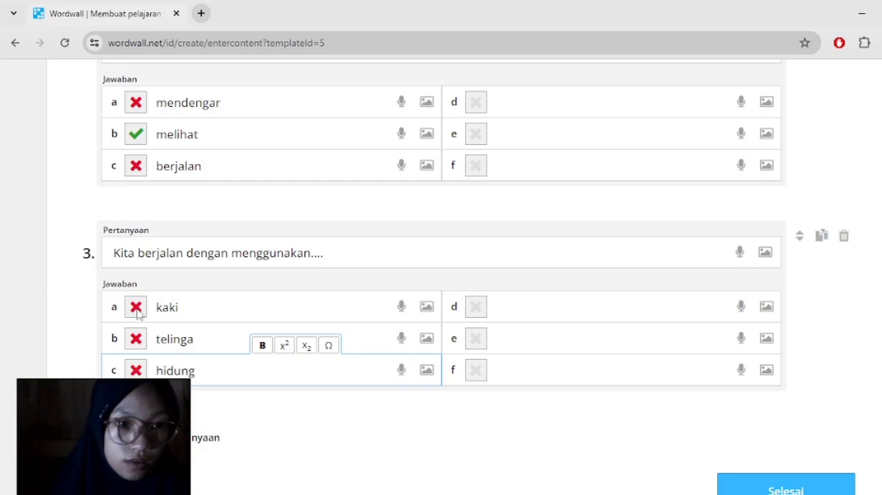
click(136, 307)
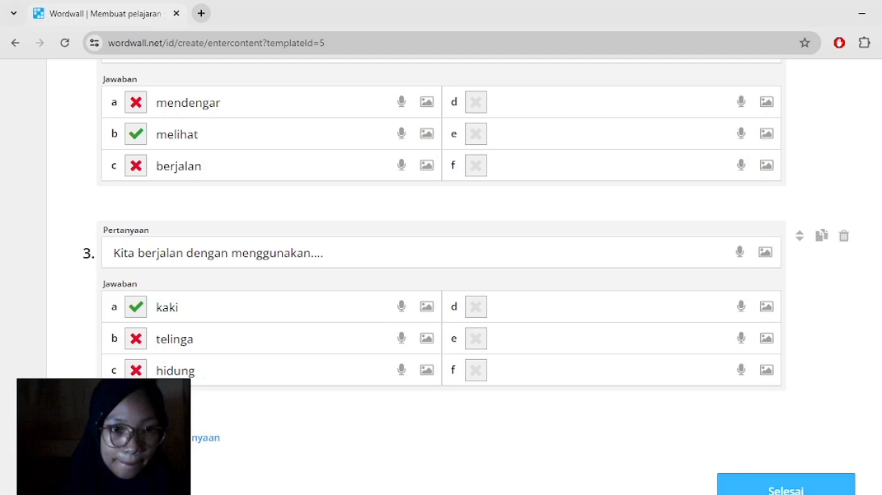
- Add question 4 with the text "Jenis benda yang dapat ditarik oleh magnet adalah...."
click(205, 437)
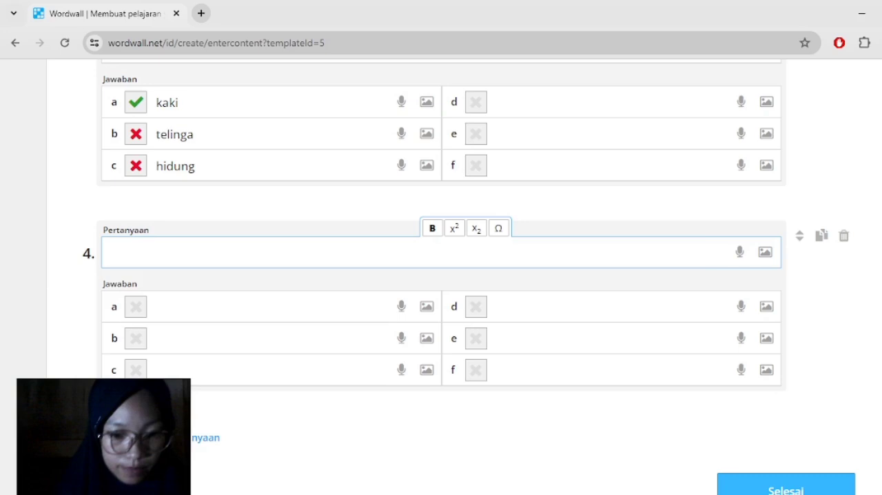
text(Jenis be)
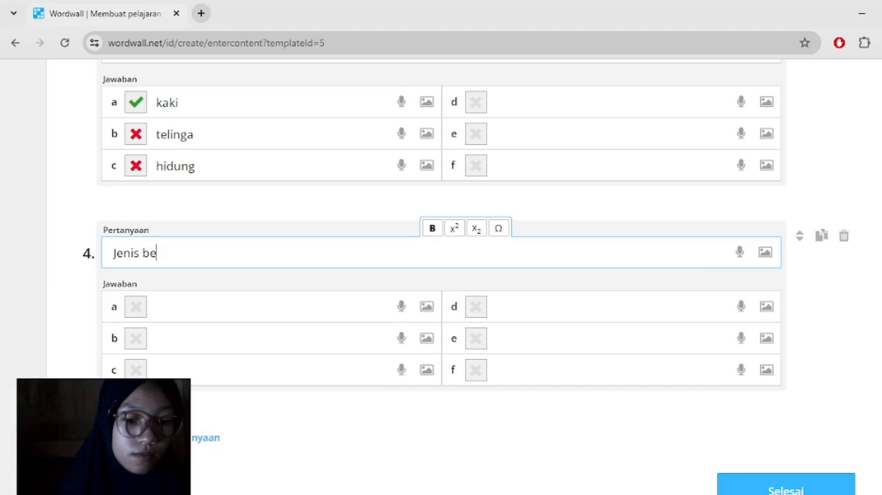
text(nda yang dapat ditarik oleh magnet adalah)
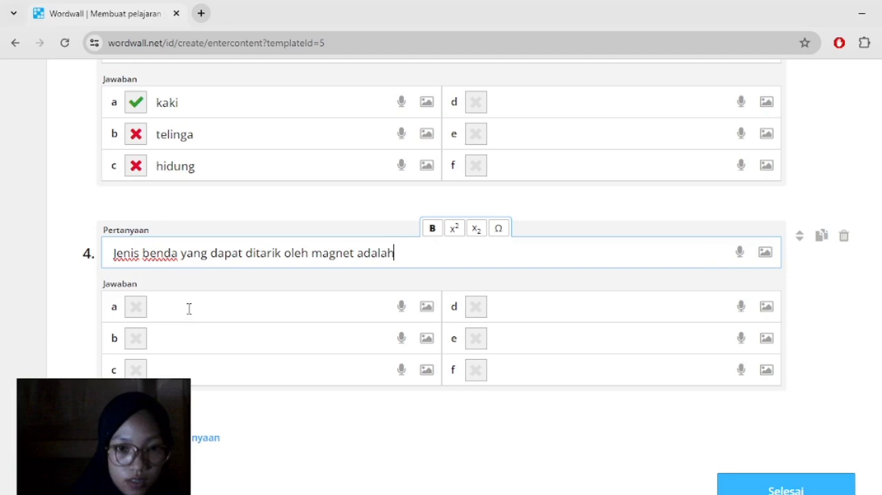
text(....)
- Fill in question 4's answers a to c as kayu, plastik and besi, and mark besi as correct
click(189, 308)
text(kayu)
click(186, 337)
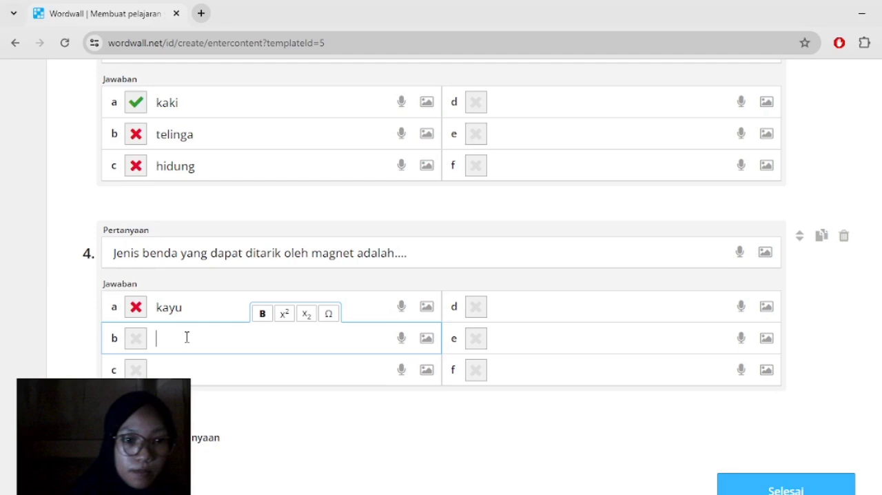
text(plastik)
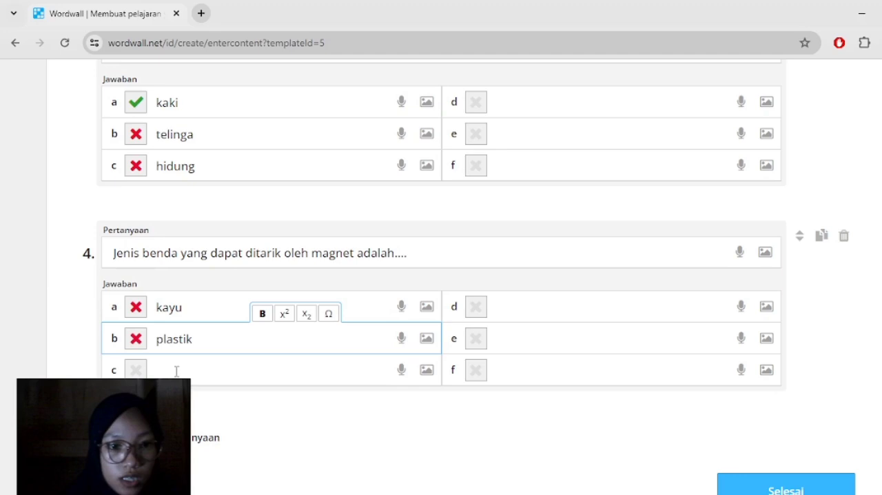
click(177, 371)
text(besi)
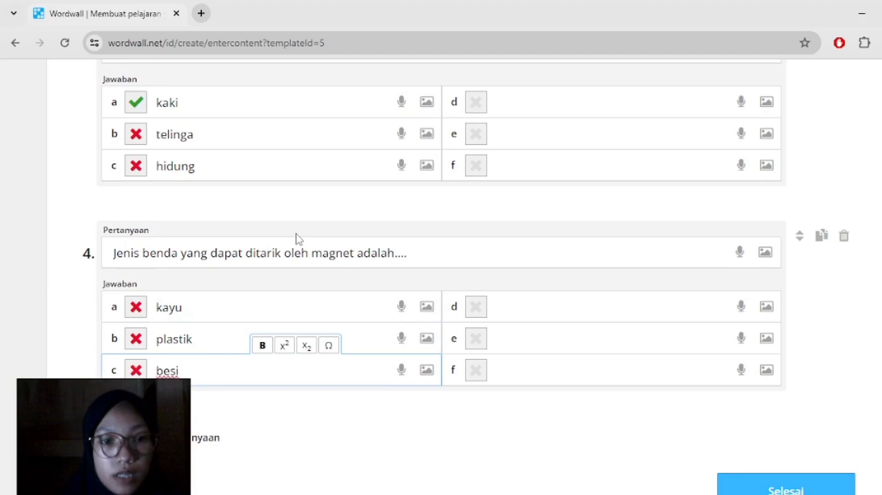
click(136, 371)
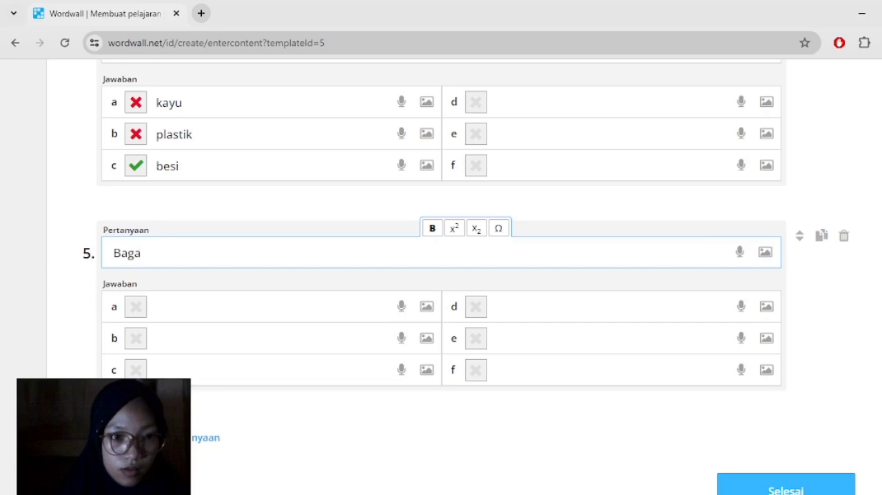
- Enter question 5's text as "Bagian tumbuhan yang berfungsi sebagai alat penyerap air dan mineral dari tanah adalah...."
key(BackSpace)
key(BackSpace)
key(BackSpace)
key(BackSpace)
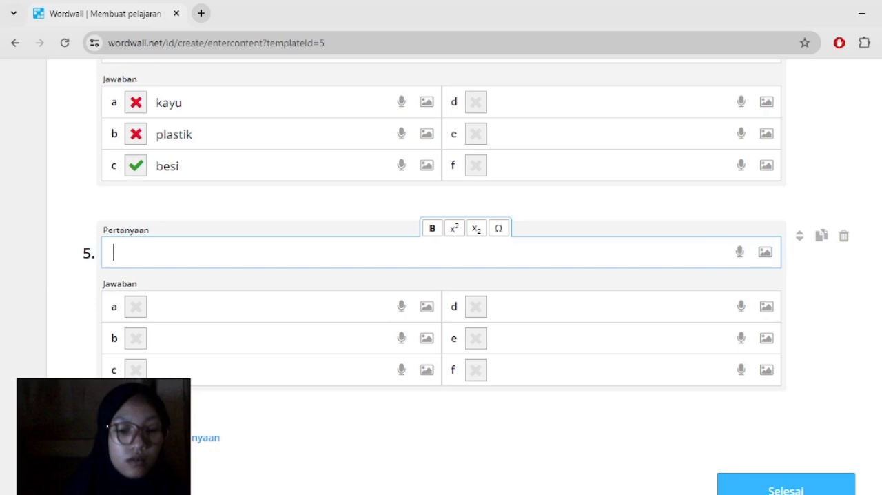
text(Bagian)
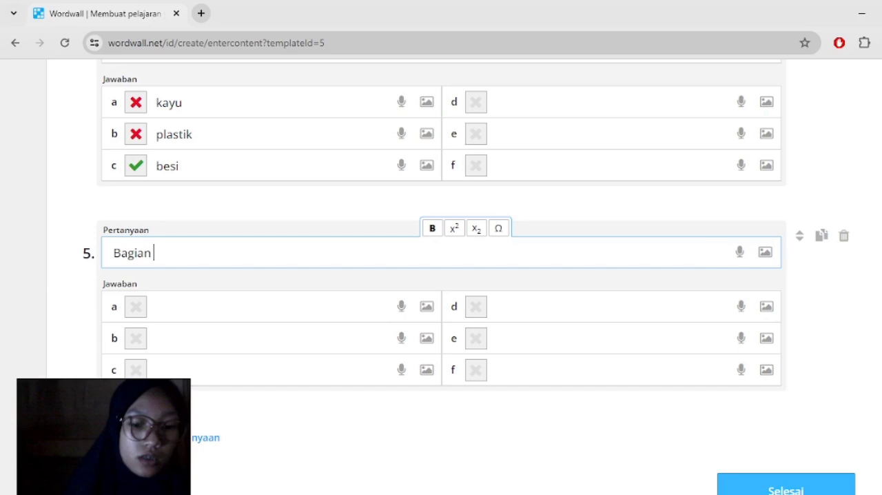
text(tumbuhan yang berfungsi )
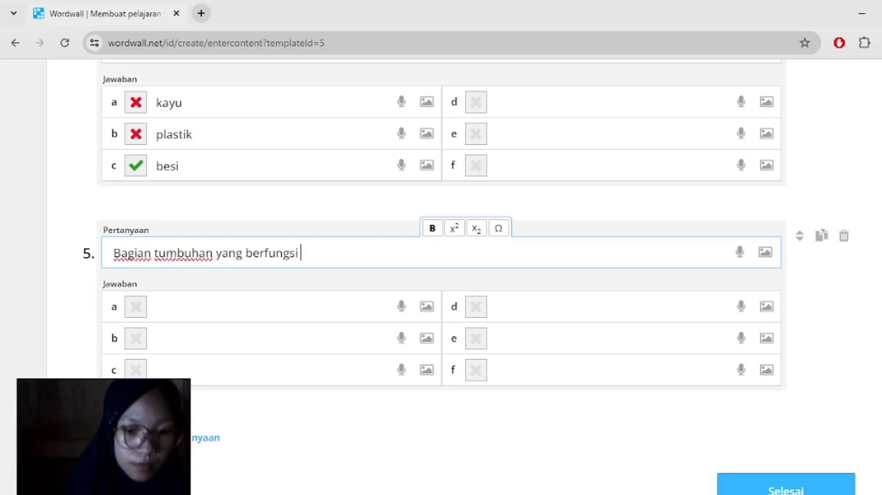
text(sebag)
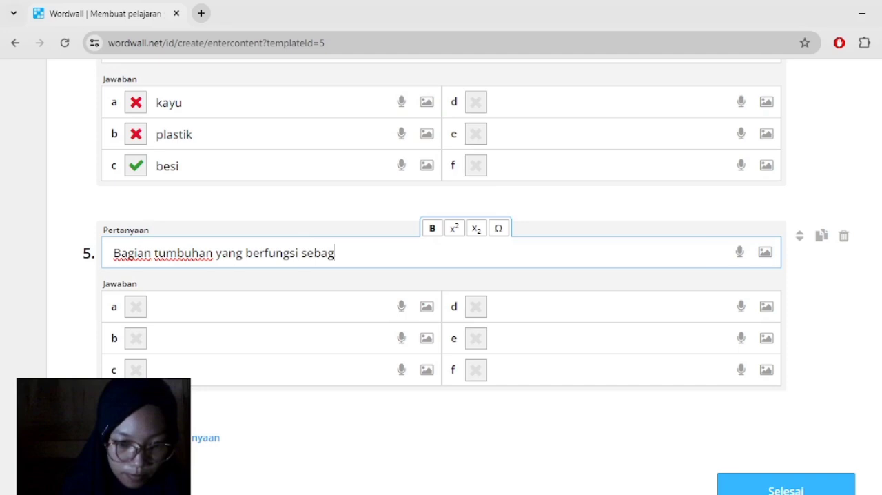
text(ai alat )
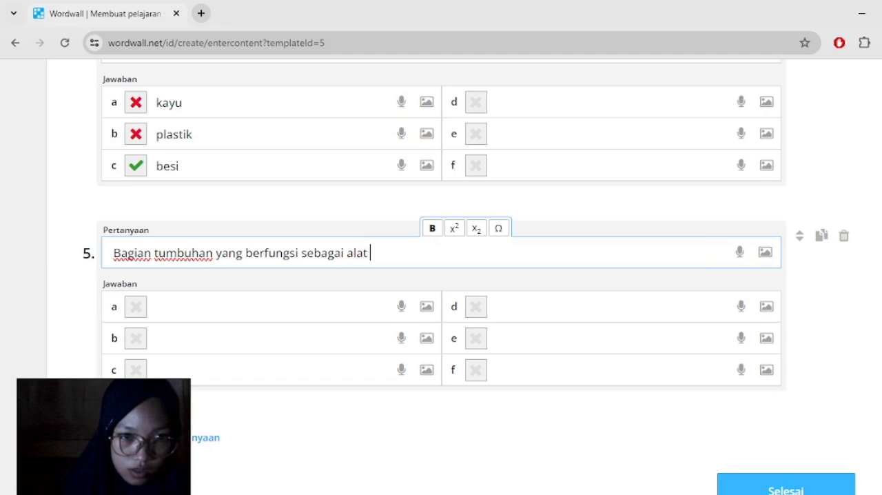
text(penyerap air)
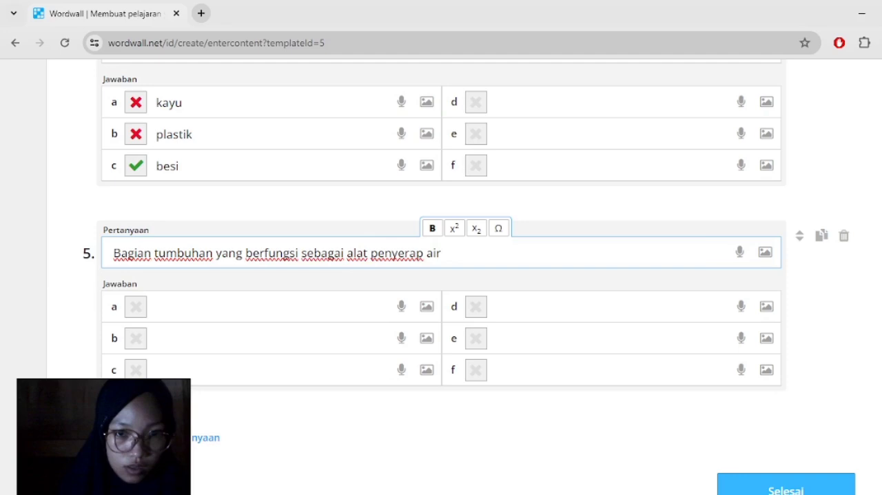
text(dan )
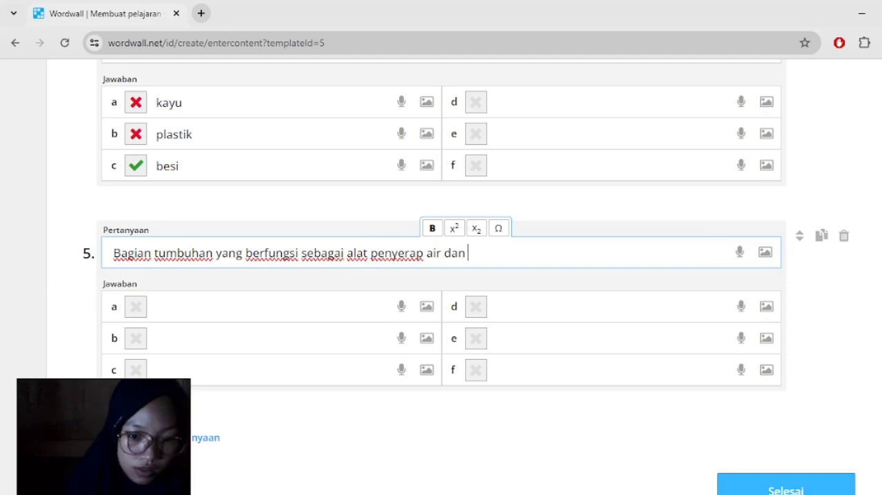
text(mineral dari tanah adalah)
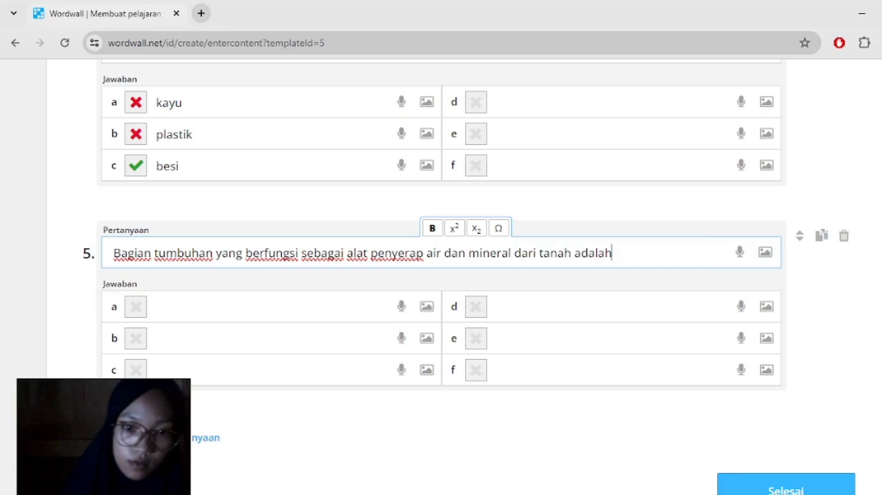
text(....)
- Fill in question 5's answers a to c as akar, daun and bunga, and mark akar as correct
click(267, 307)
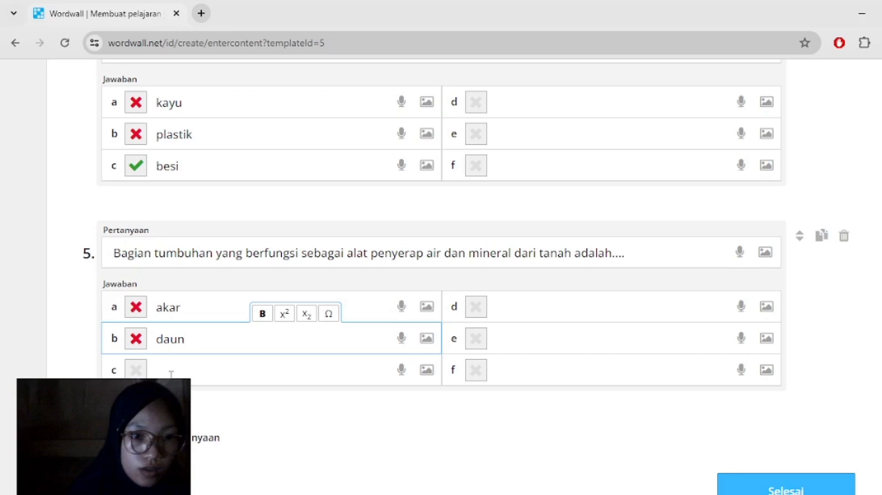
click(171, 372)
text(b)
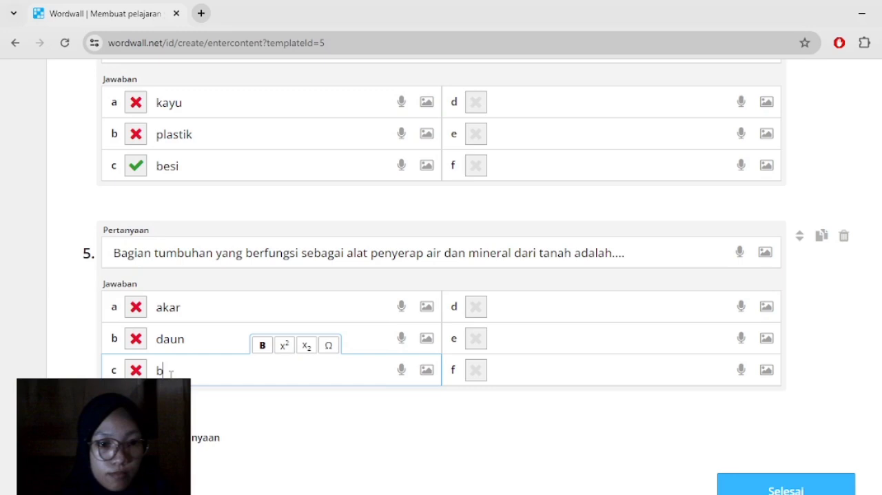
text(unga)
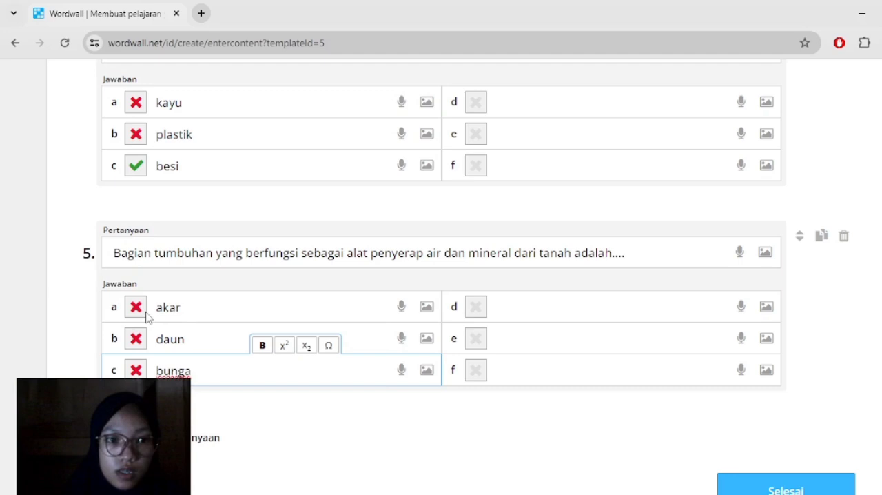
click(138, 309)
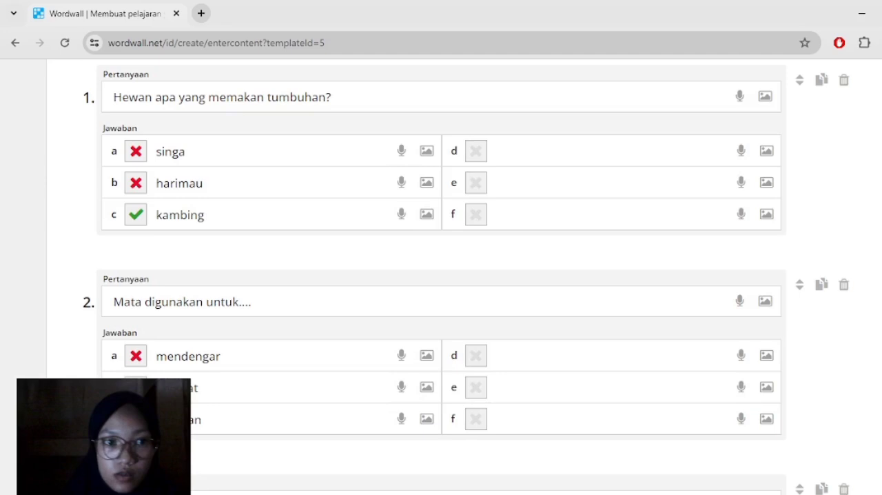
- Review the five questions and finish the quiz content to create the activity
scroll(441, 276, down, 8)
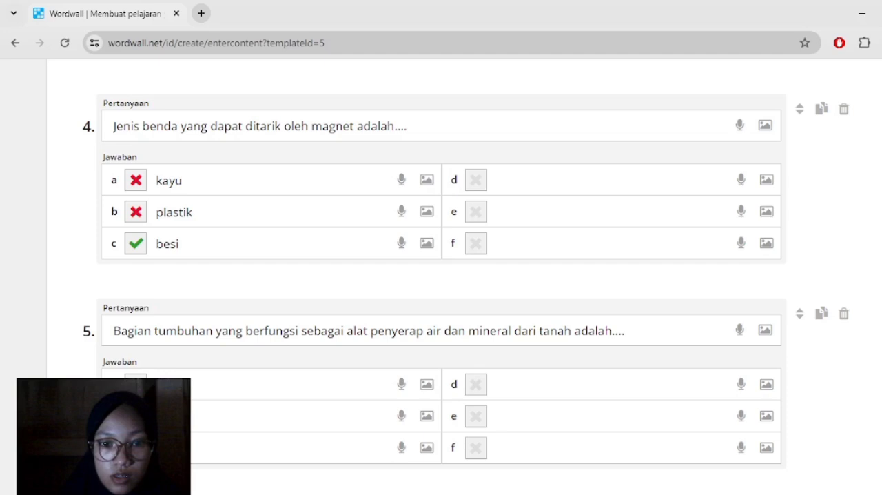
scroll(798, 341, down, 3)
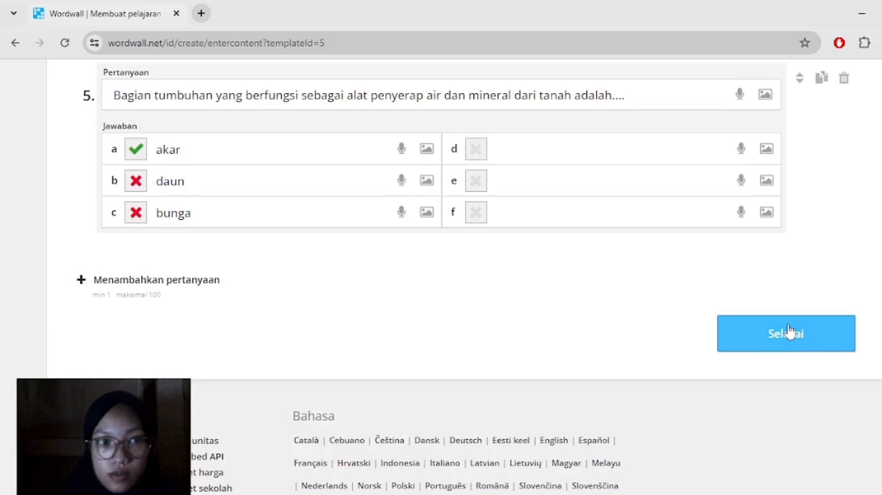
click(790, 332)
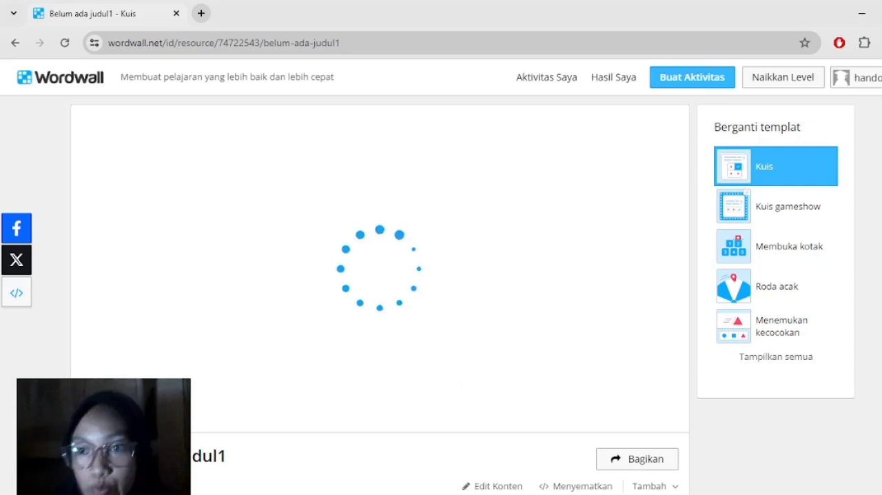
- Apply the Papan gabus visual style to the quiz and check it in the preview
scroll(379, 276, down, 6)
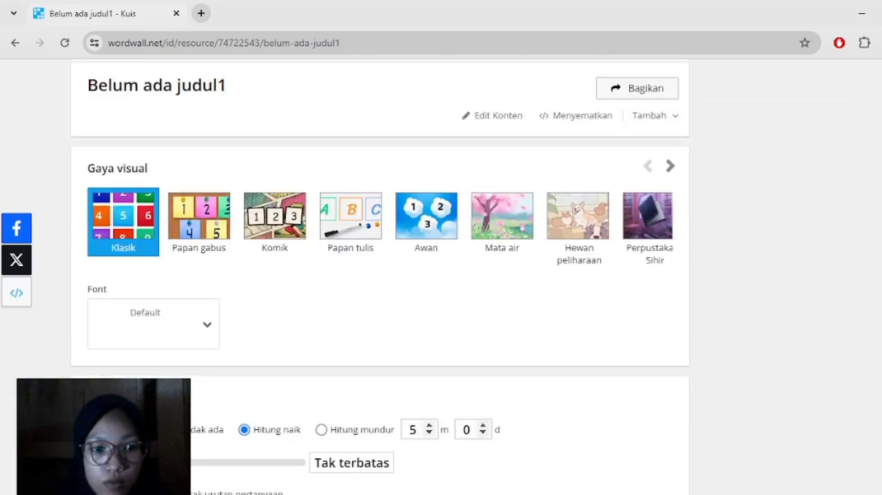
scroll(380, 276, down, 1)
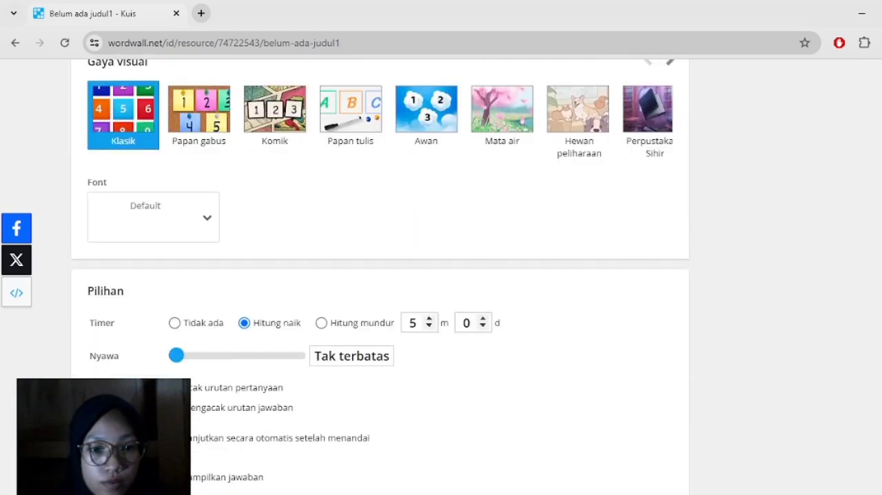
scroll(379, 276, up, 1)
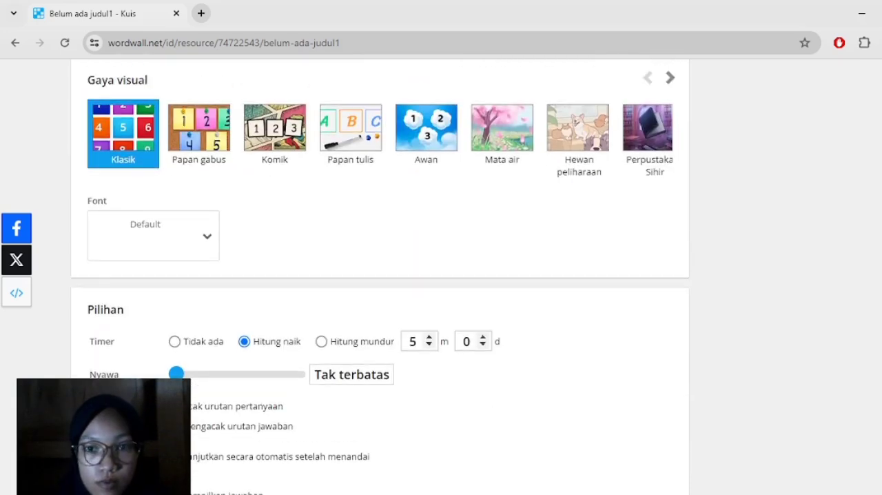
scroll(379, 276, up, 6)
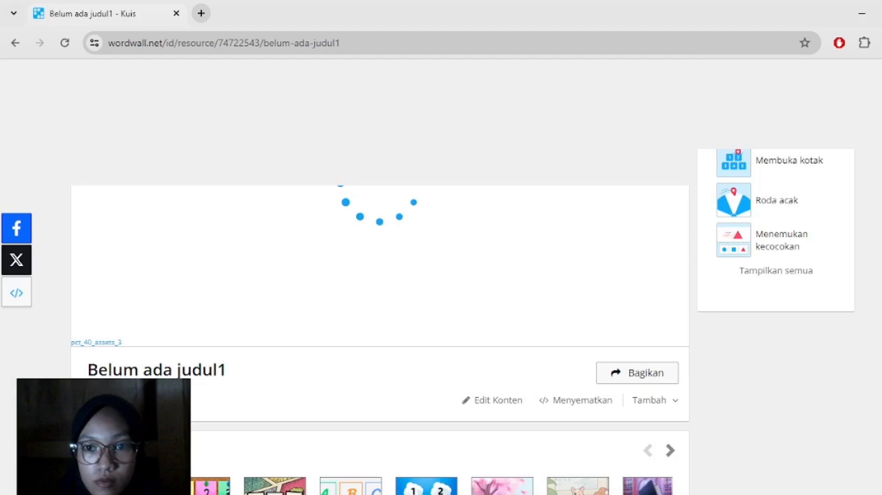
scroll(379, 276, up, 1)
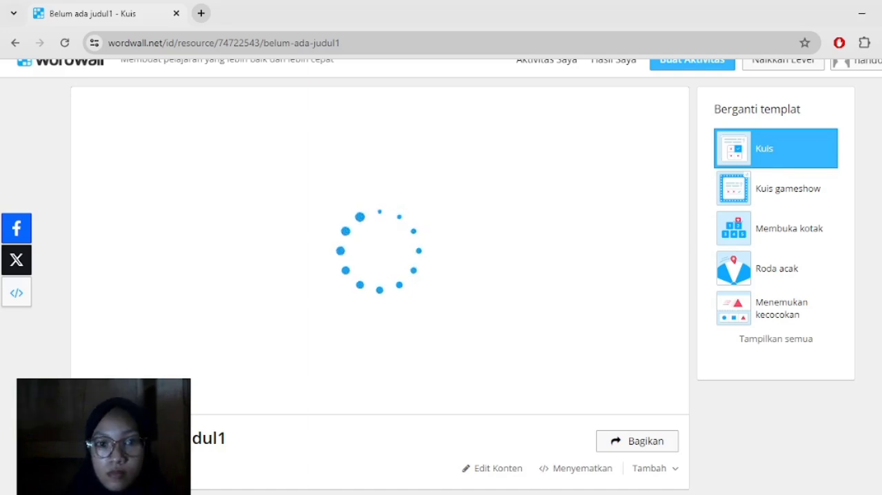
scroll(441, 276, down, 1)
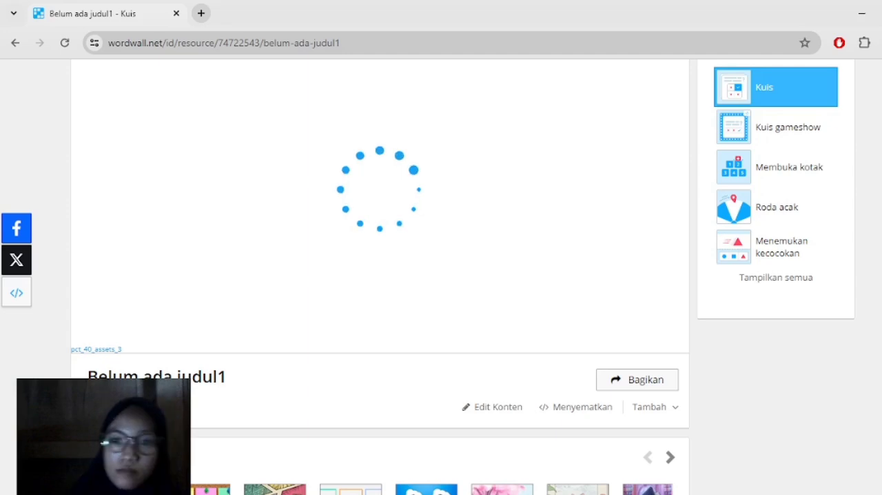
scroll(379, 276, down, 3)
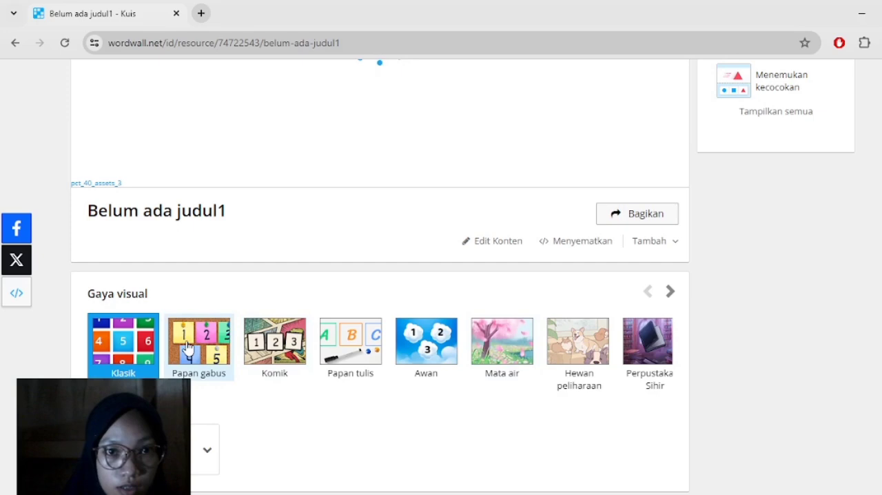
scroll(187, 347, up, 4)
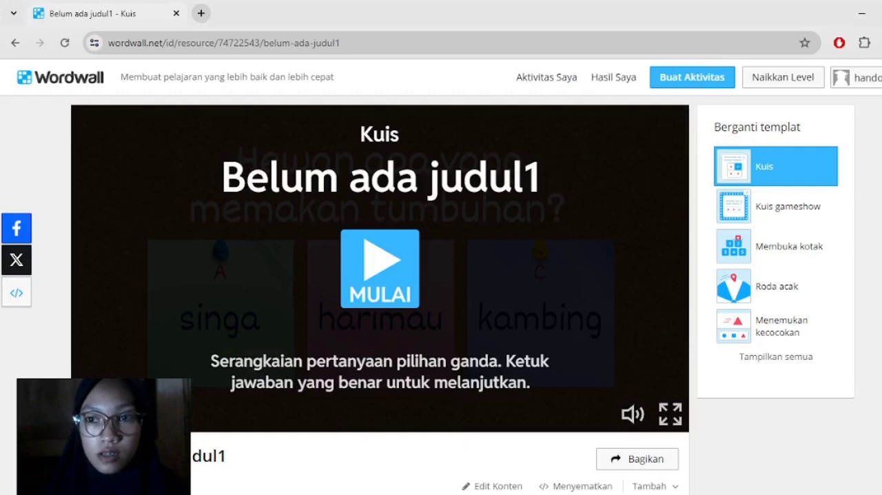
- Start sharing the quiz as a page available to others, opening its publishing settings
scroll(442, 276, down, 1)
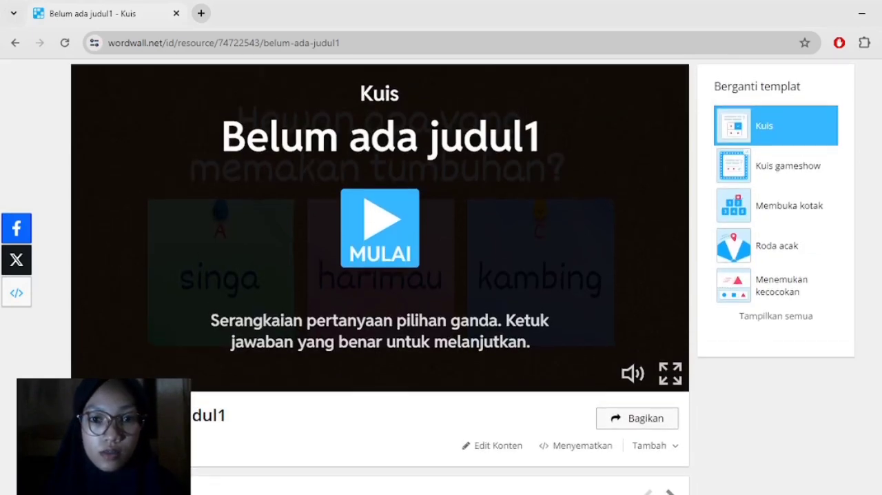
scroll(442, 276, up, 1)
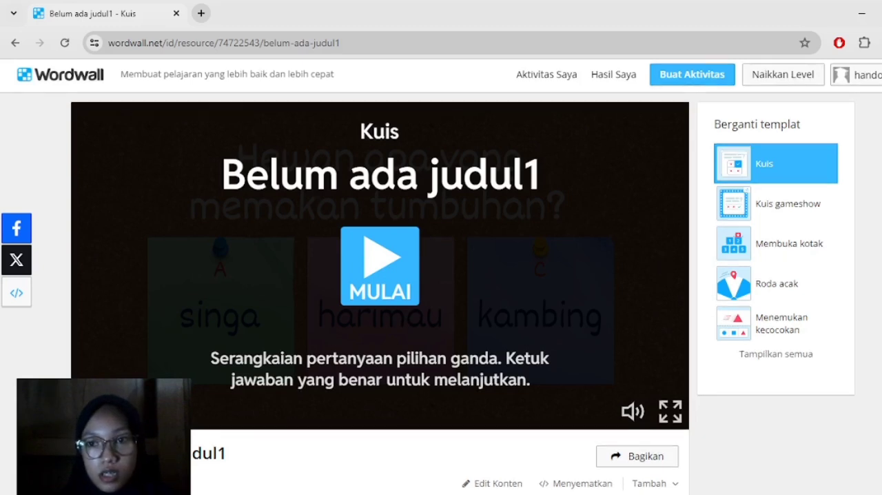
scroll(441, 276, down, 1)
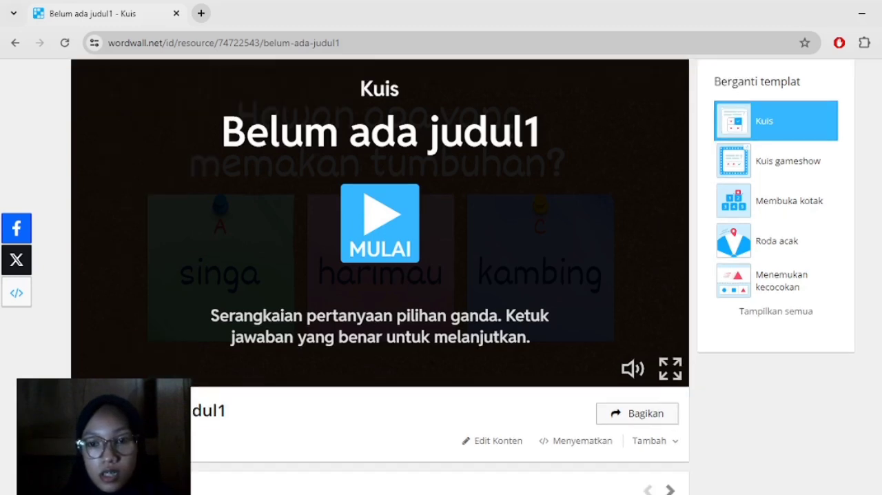
click(624, 417)
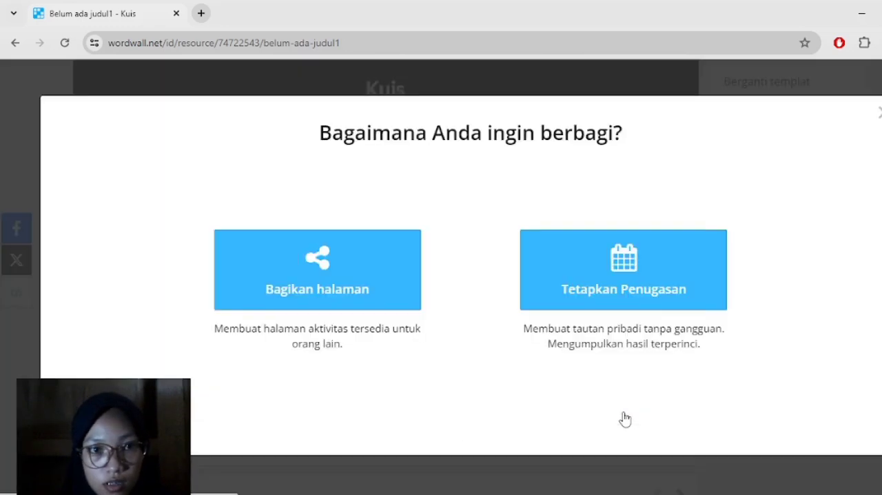
click(330, 298)
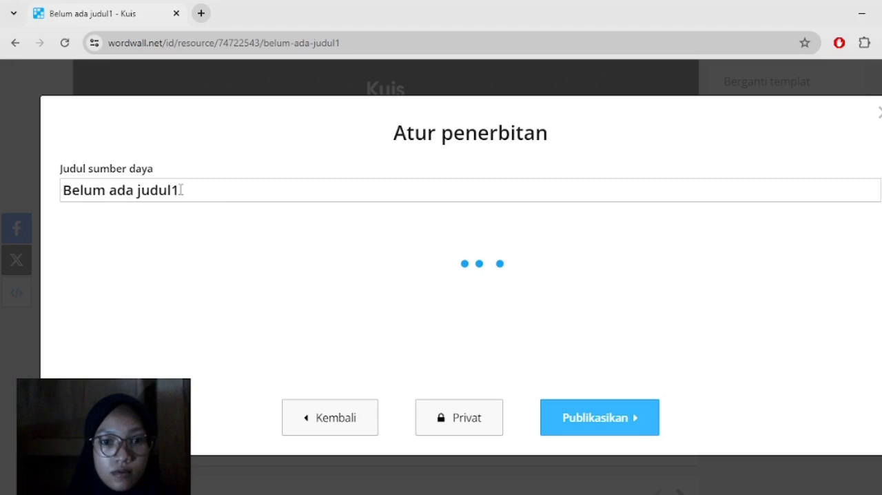
- Replace the resource title with "KUIS 1" and publish the quiz
click(181, 190)
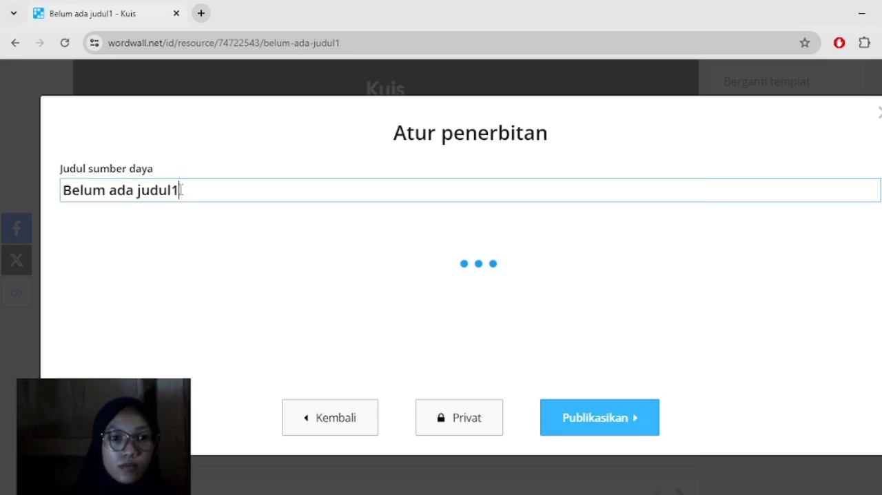
key(BackSpace)
key(BackSpace)
key(BackSpace)
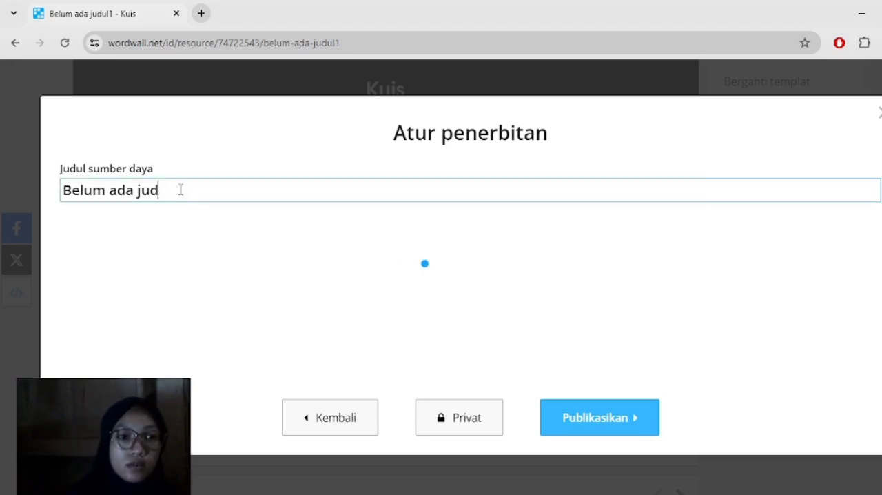
key(BackSpace)
key(BackSpace)
key(BackSpace)
key(BackSpace)
key(BackSpace)
key(BackSpace)
key(BackSpace)
key(BackSpace)
key(BackSpace)
key(BackSpace)
key(BackSpace)
key(BackSpace)
key(BackSpace)
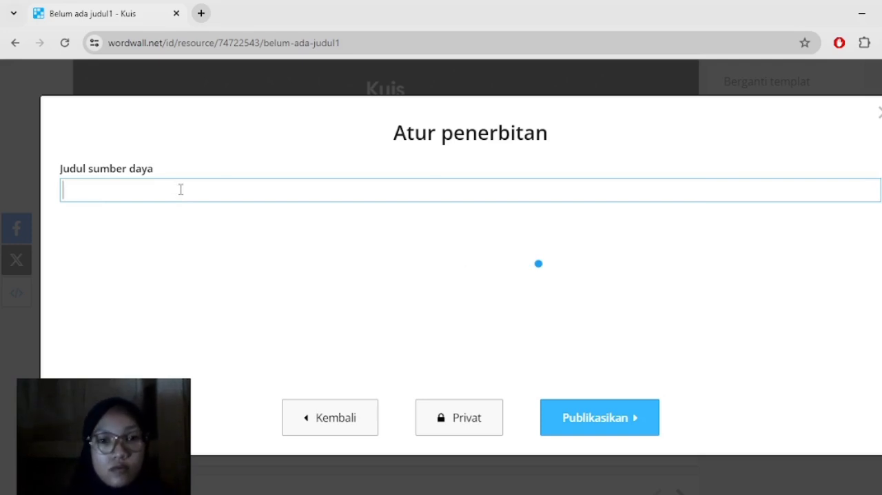
text(KUIS 1)
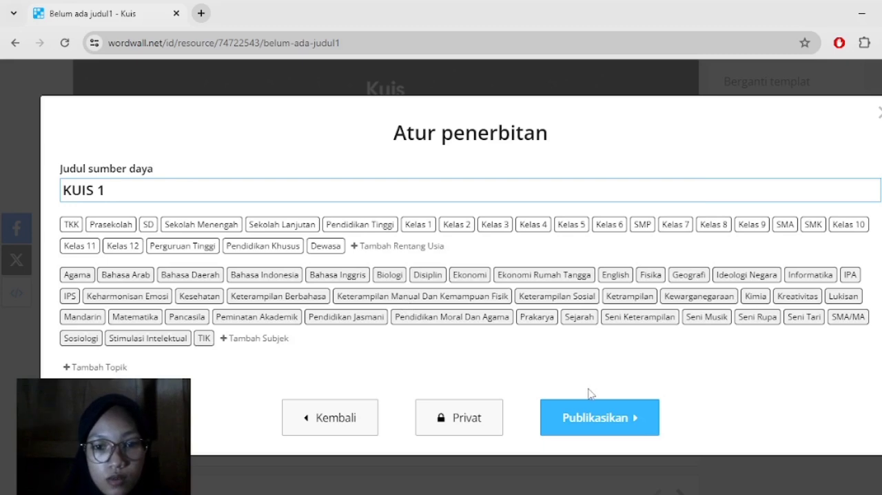
click(590, 419)
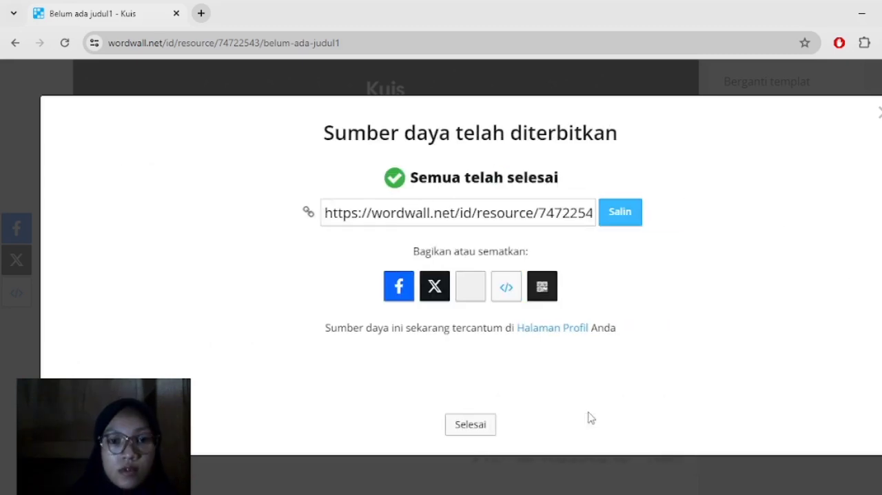
- Copy the published quiz's link and close the sharing dialog to return to the activity page
click(617, 217)
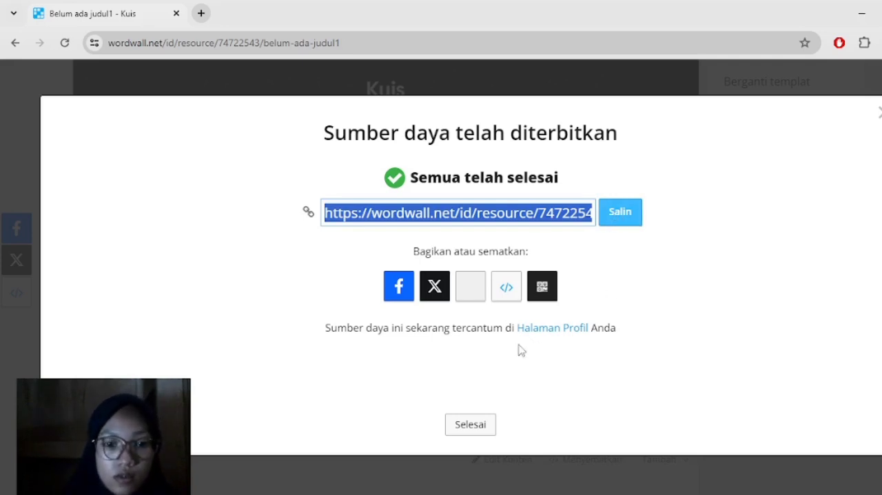
click(471, 424)
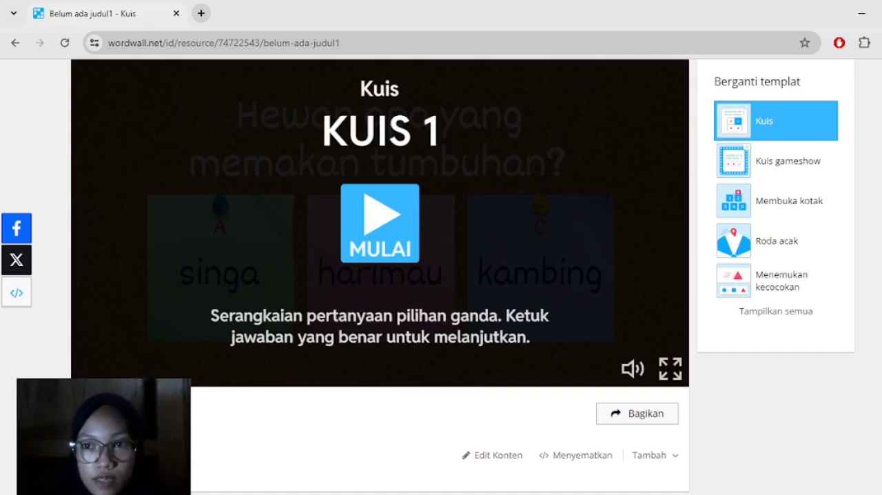
scroll(441, 275, up, 1)
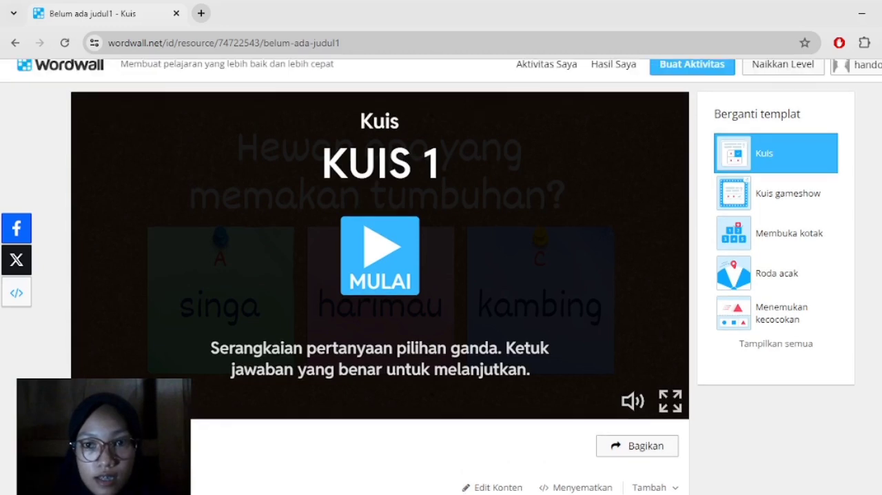